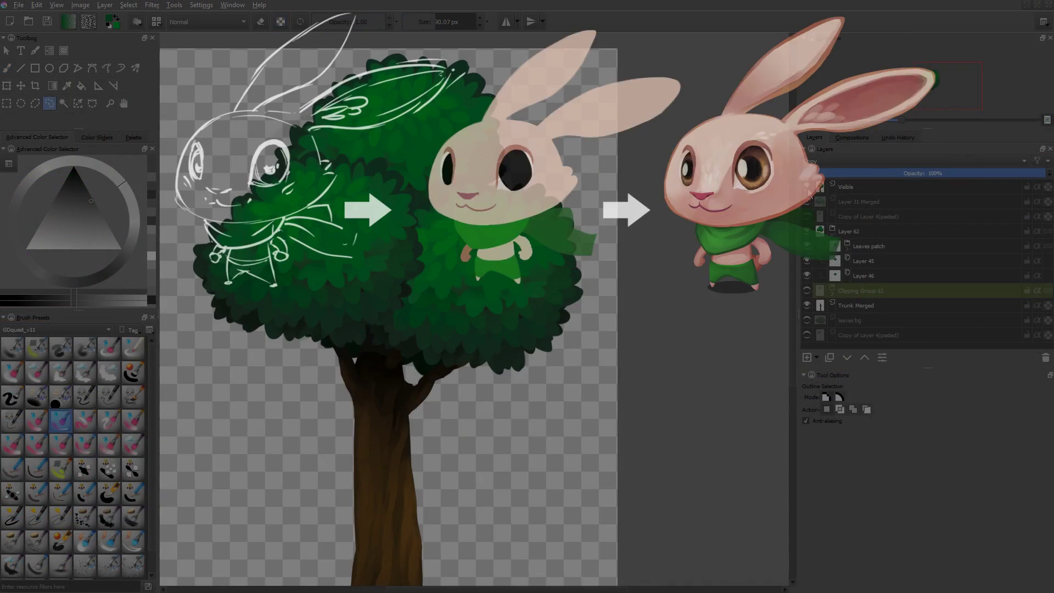
- Open the curve settings of the colour adjustment filter layer above the tree's leaf layers
click(877, 263)
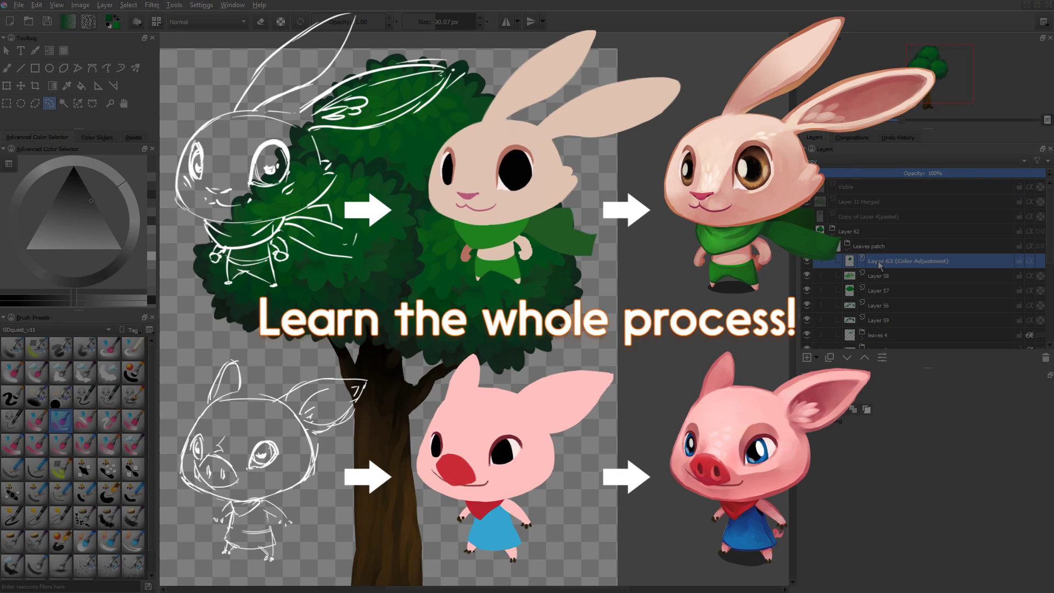
double_click(892, 265)
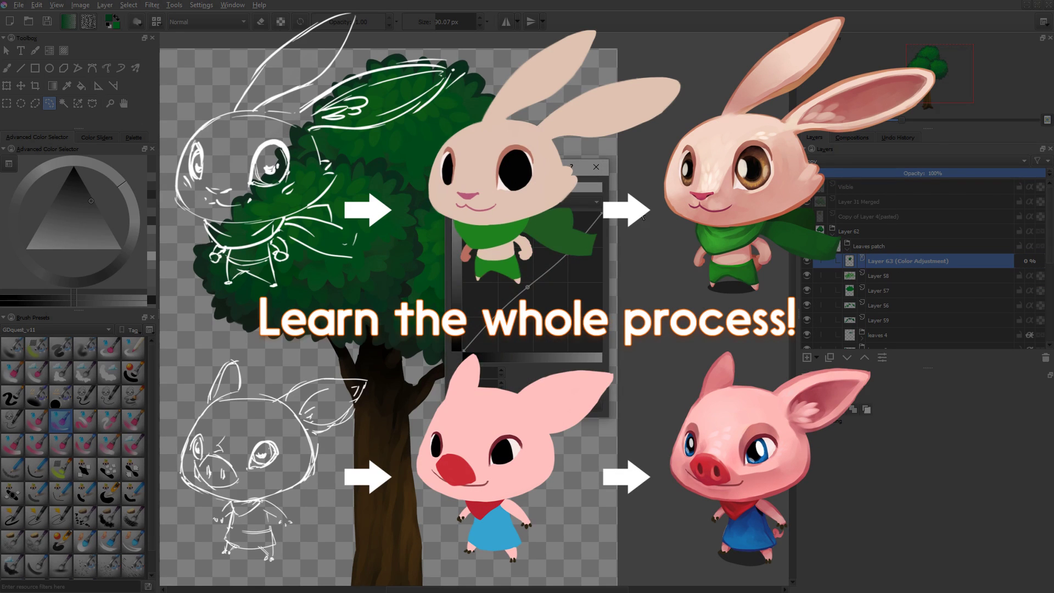
click(702, 279)
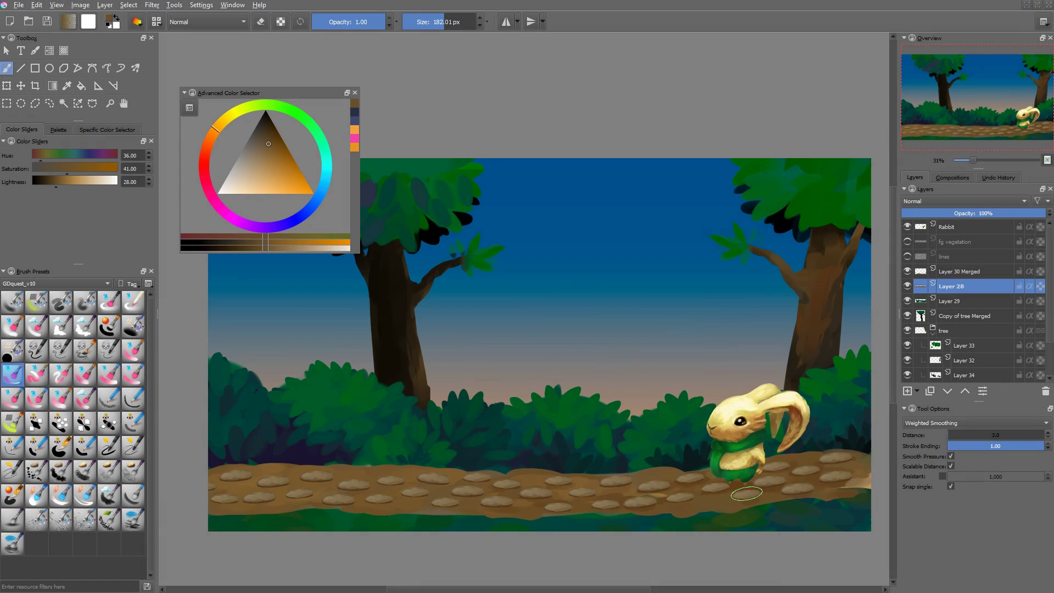
- Clean up the right end of the brown path by erasing and repainting its edge
key(e)
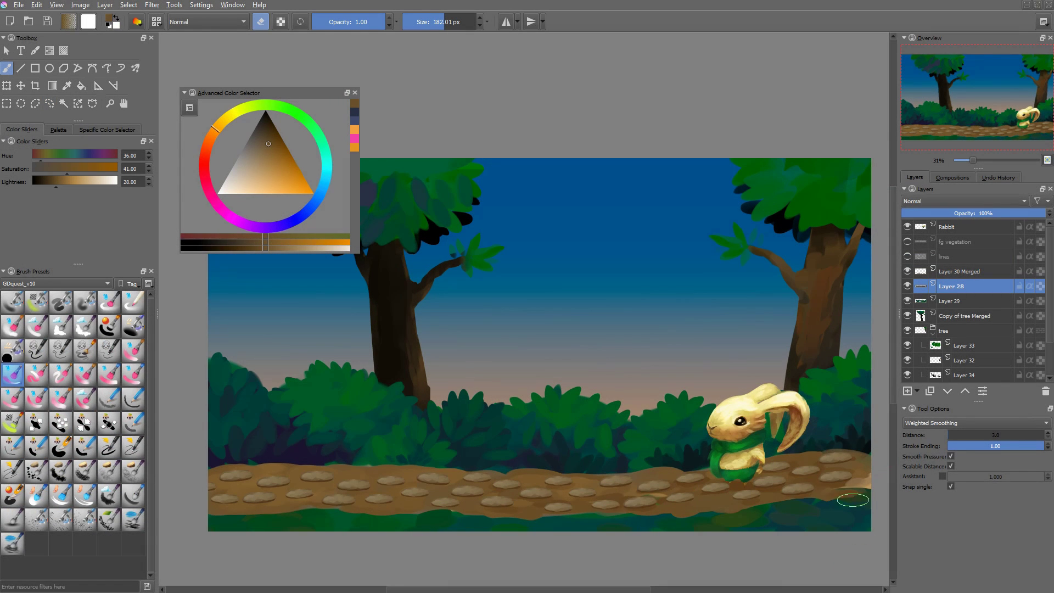
key(e)
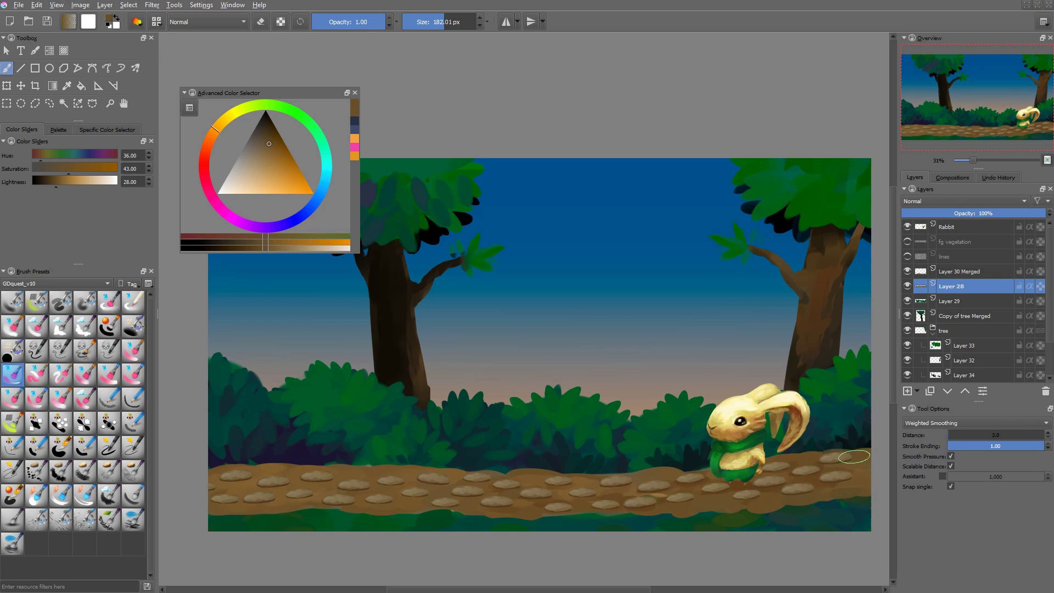
- Add a new paint layer beneath the path layer, reset the colours to black and try strokes along the path's edges
key(Insert)
key(d)
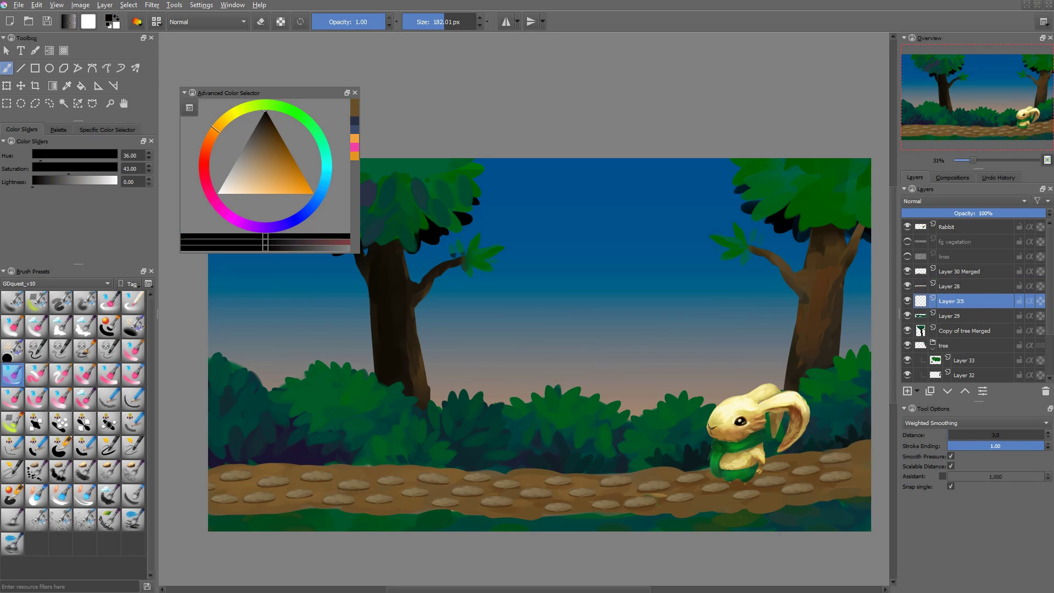
drag(870, 441, 824, 449)
drag(827, 447, 595, 467)
key(ctrl+z)
mouse_move(869, 496)
mouse_down()
mouse_move(715, 517)
mouse_move(262, 521)
mouse_move(208, 508)
mouse_up()
key(ctrl+z)
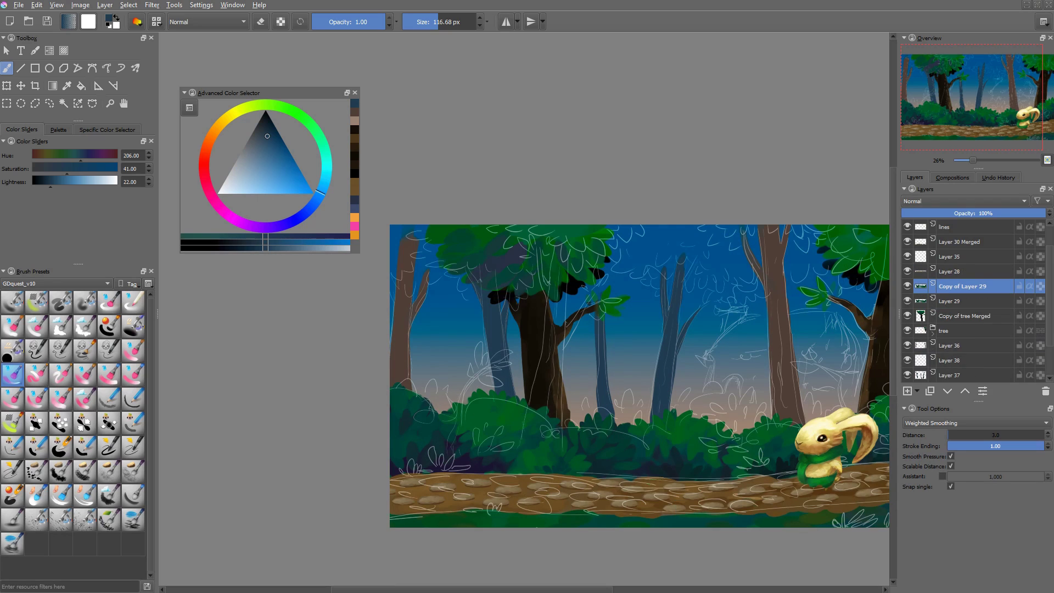
- Place the duplicated bush layer, Copy of Layer 29, directly beneath Layer 36 and shift its bushes slightly up and left
drag(962, 286, 963, 352)
key(t)
drag(725, 437, 707, 413)
key(ctrl+t)
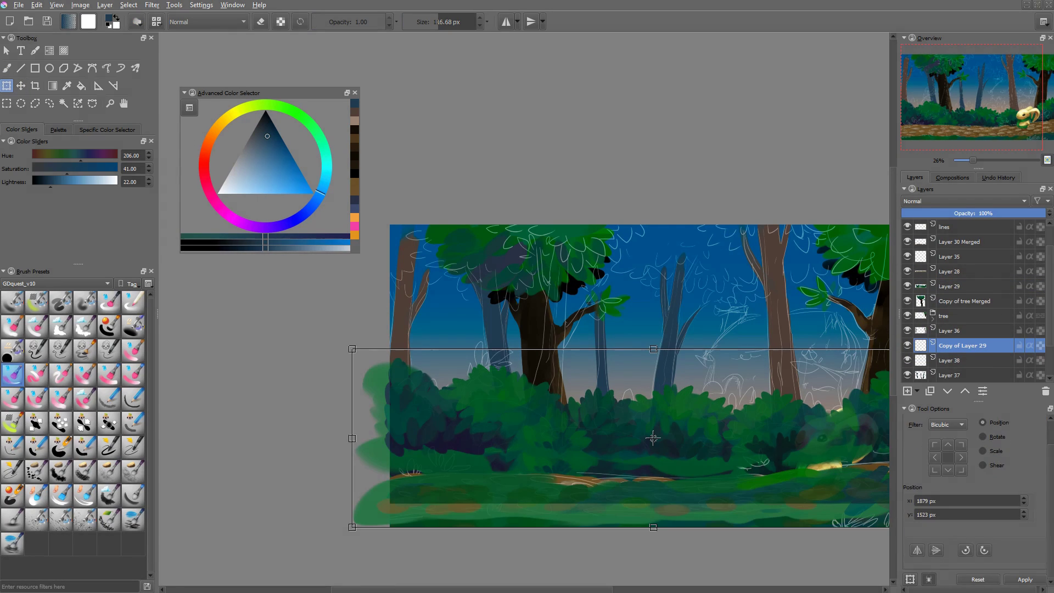
key(Return)
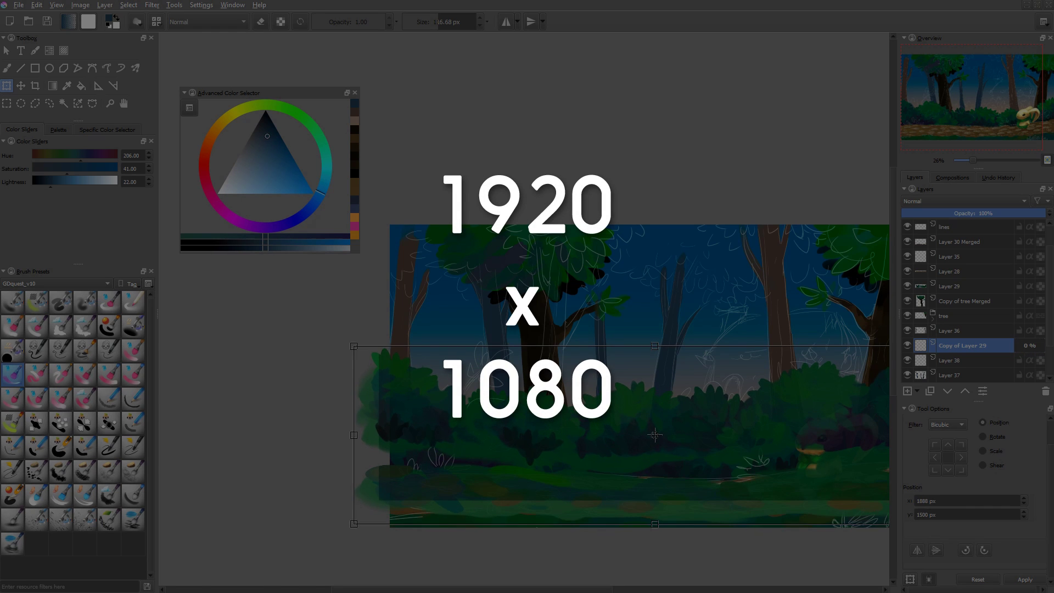
- Copy the bush band inside a rectangular selection of about 4153 × 1200 px to a new layer and delete the uncropped duplicate
drag(654, 384, 584, 381)
key(ctrl+r)
drag(293, 324, 884, 492)
drag(291, 303, 874, 472)
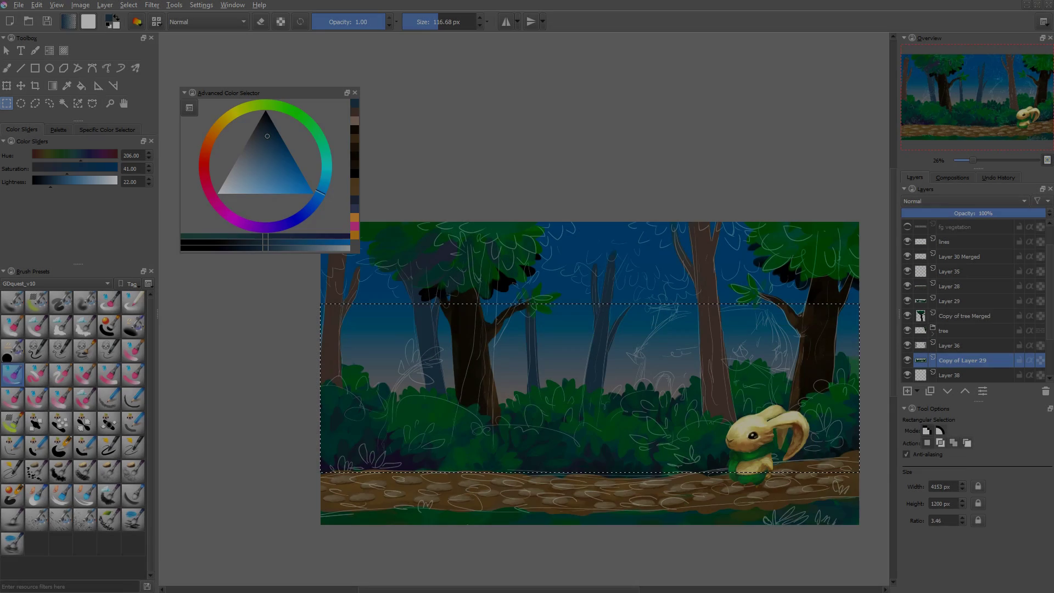
key(ctrl+c)
key(ctrl+v)
key(ctrl+shift+a)
key(Page_Down)
key(shift+Delete)
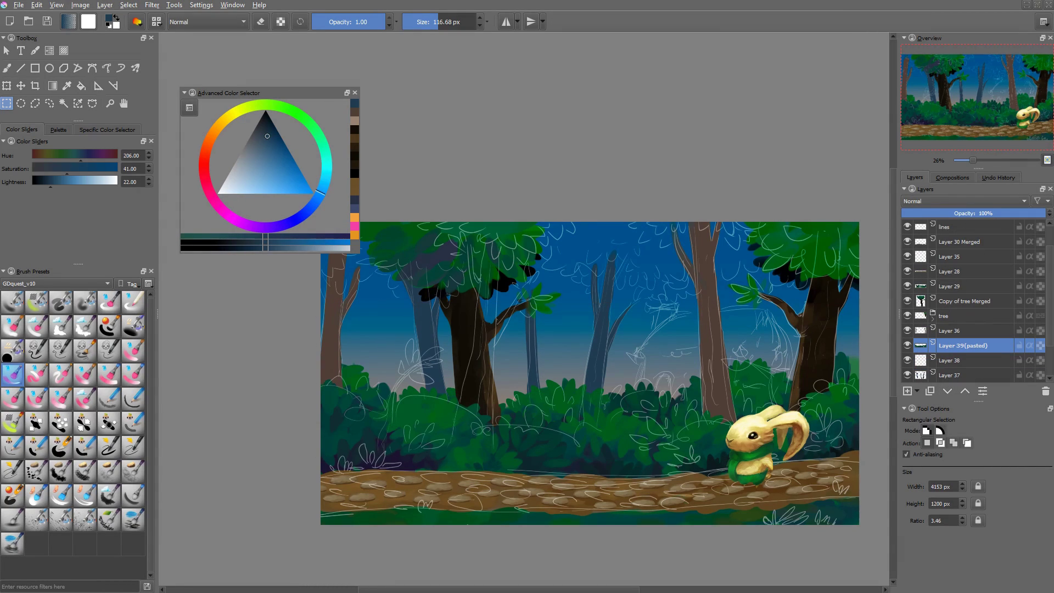
key(alt+Tab)
key(alt+Tab)
key(alt+Tab)
key(alt+Tab)
- Adjust the lightness and hue of the pasted bush layer with the HSV/HSL Adjustment filter
key(ctrl+u)
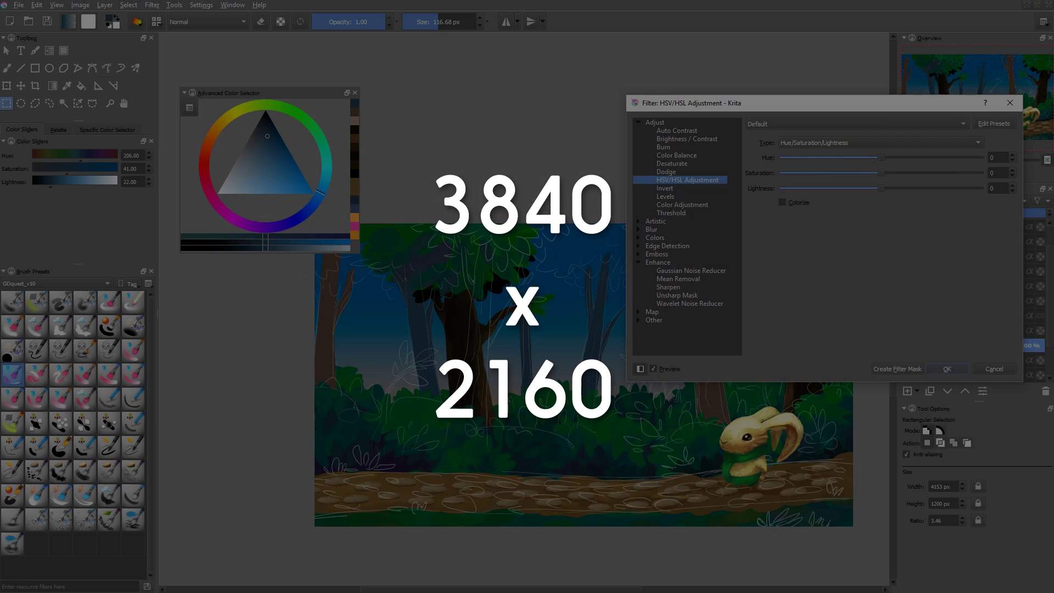
drag(898, 188, 871, 157)
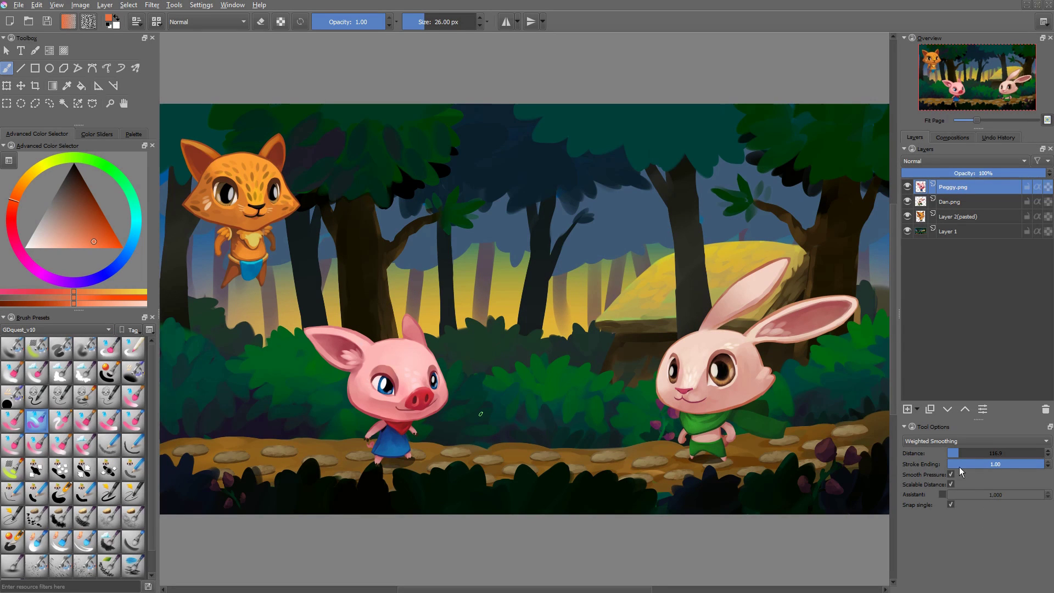
- Transform the pig layer in Liquify mode with the brush size set to 484.56, and apply it
key(ctrl+t)
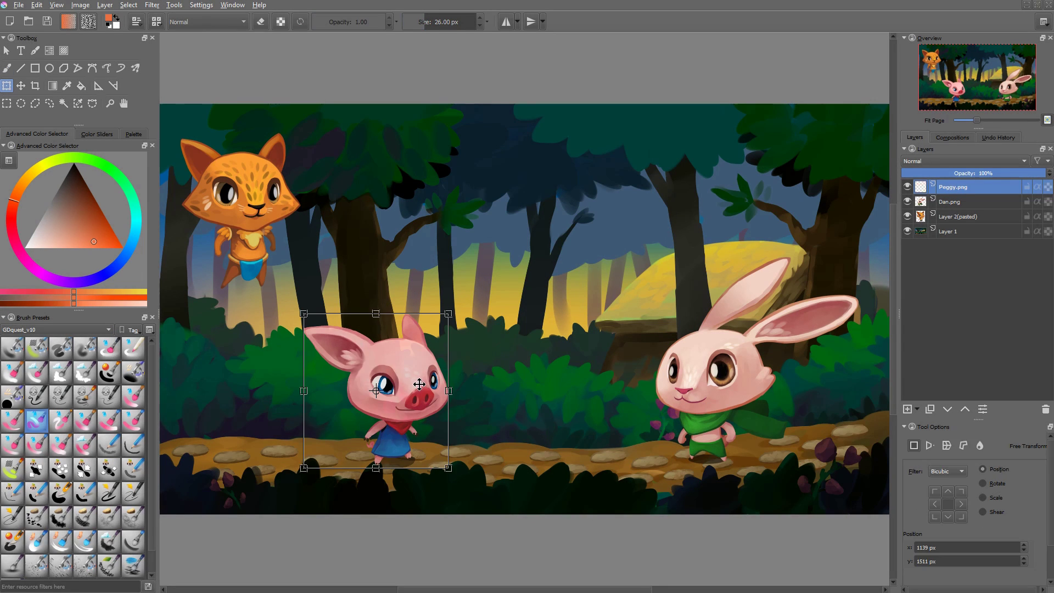
click(978, 446)
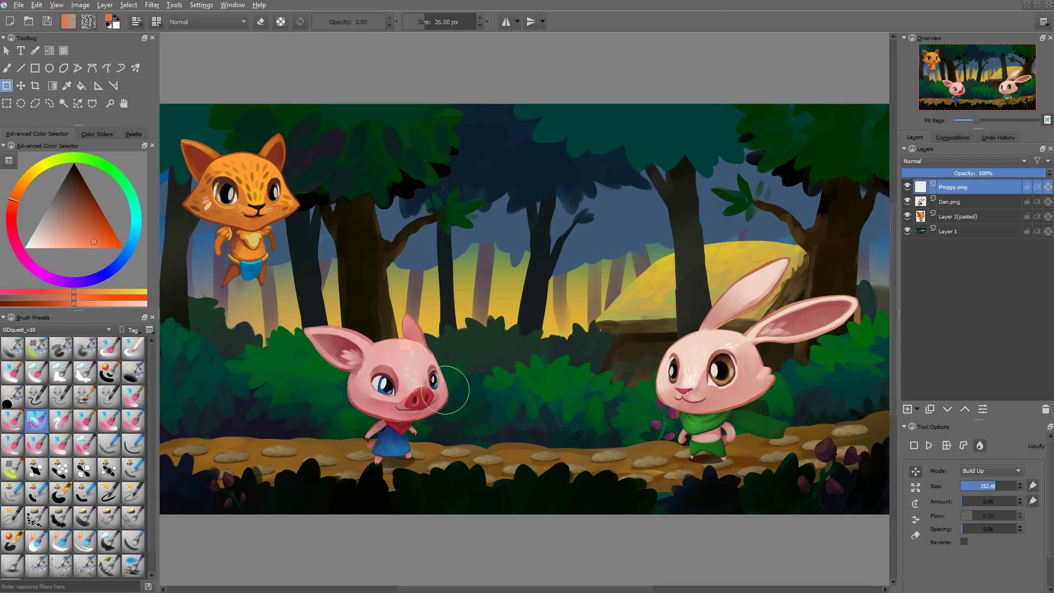
shift+drag(444, 390, 487, 411)
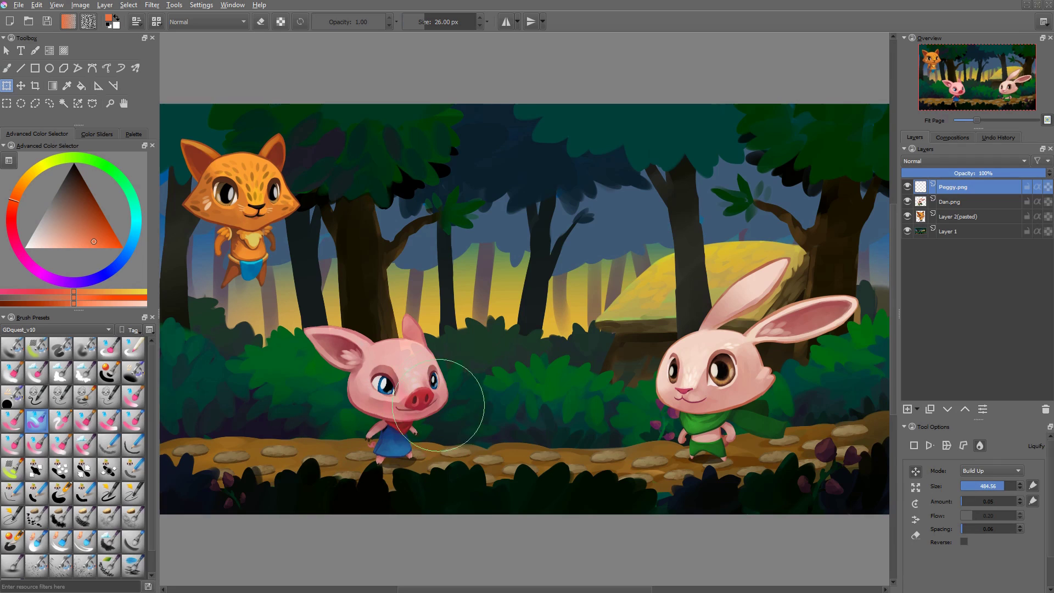
key(Return)
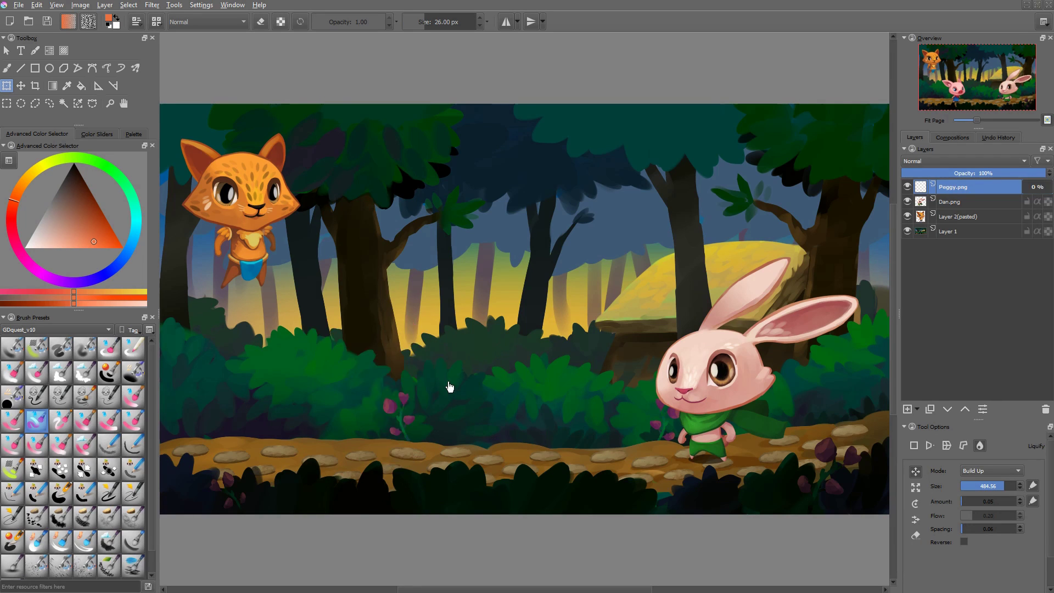
- Enlarge the pig with a free transform, stretching its width and then its height
key(1)
drag(332, 459, 483, 266)
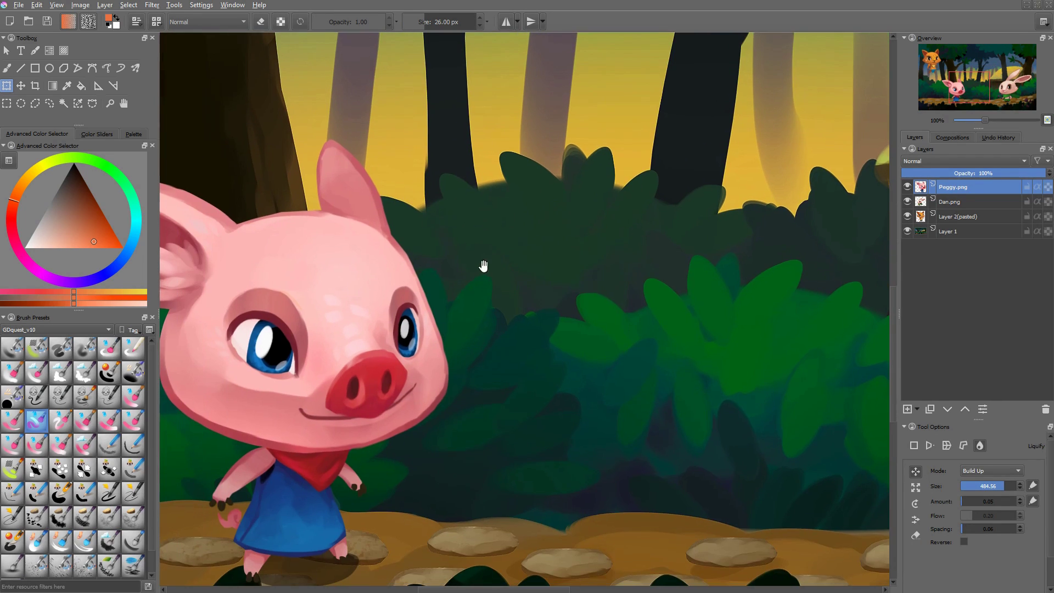
key(ctrl+t)
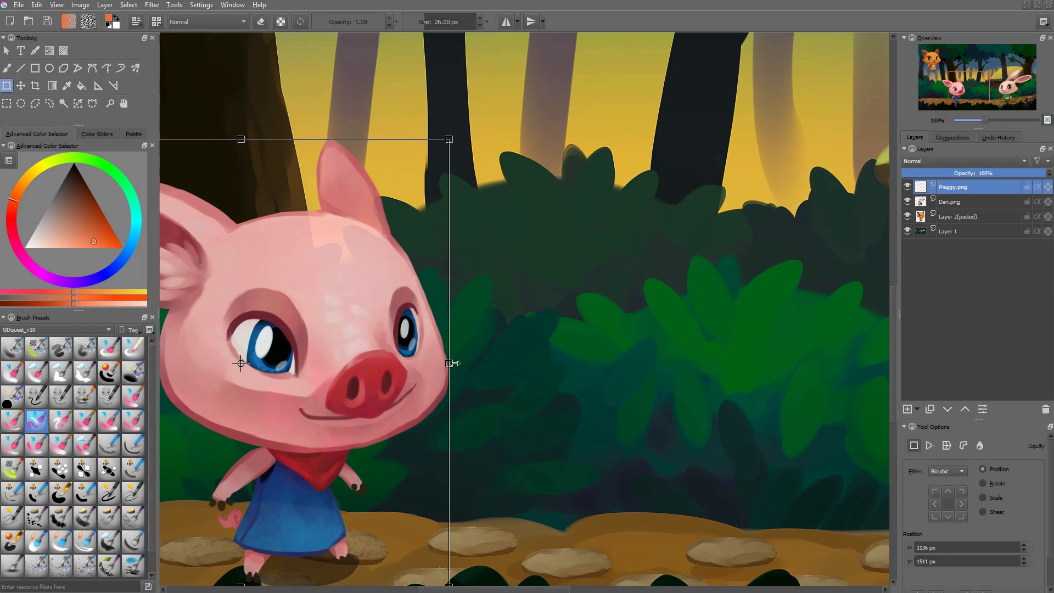
drag(450, 364, 540, 357)
drag(535, 139, 511, 53)
key(Return)
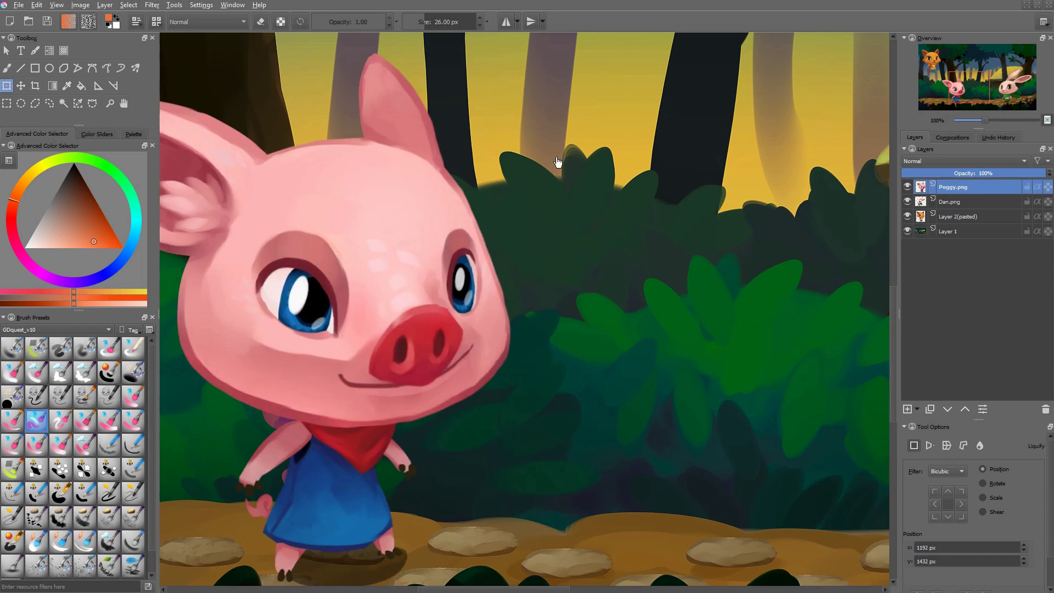
drag(619, 309, 562, 377)
drag(619, 347, 445, 399)
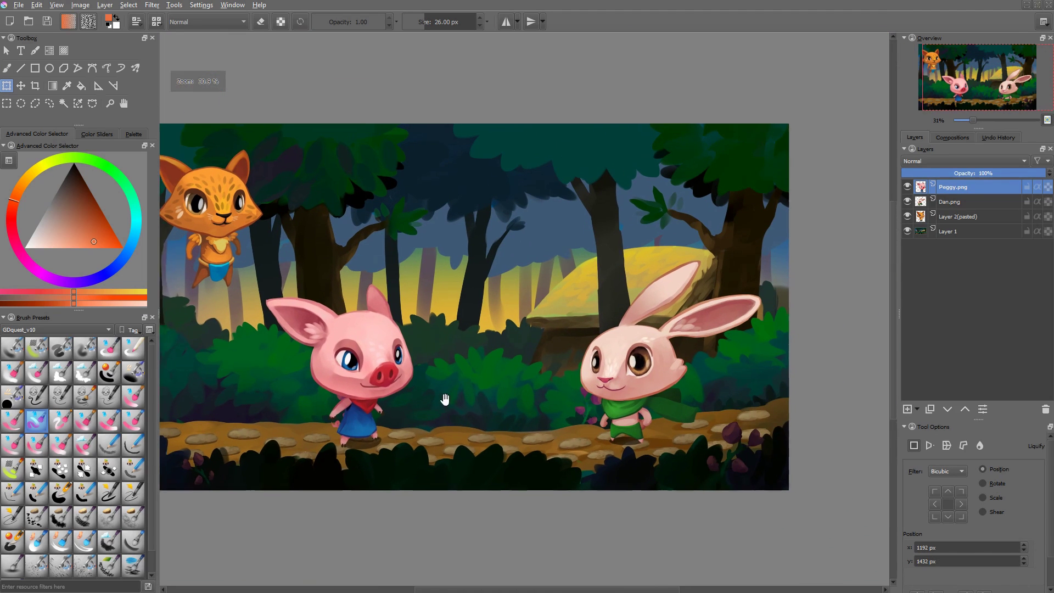
- Scale the whole image down to a width of 1920 px with constrained proportions
key(ctrl+alt+i)
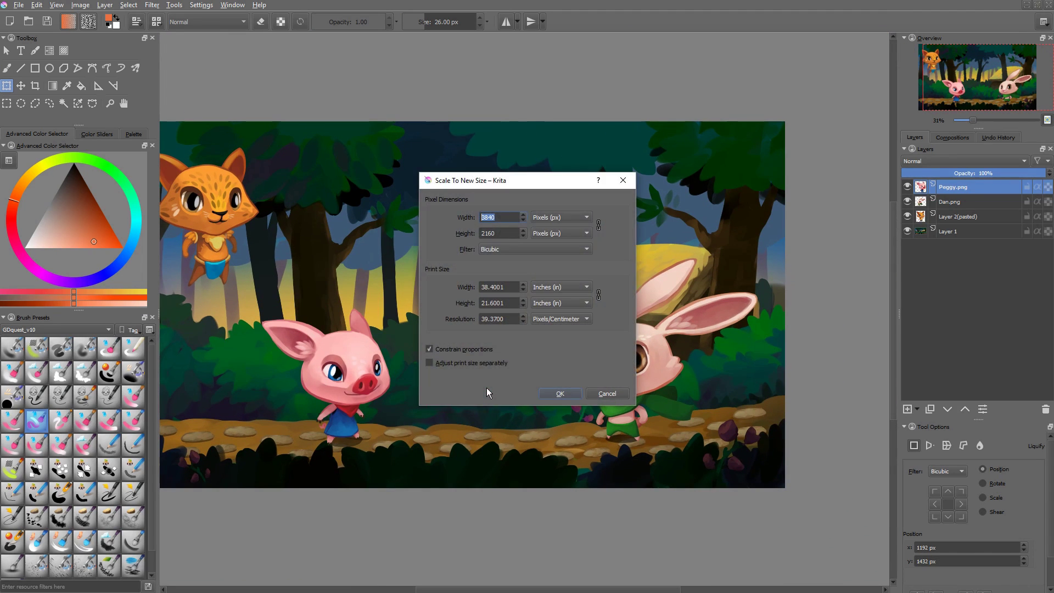
text(1920)
key(Return)
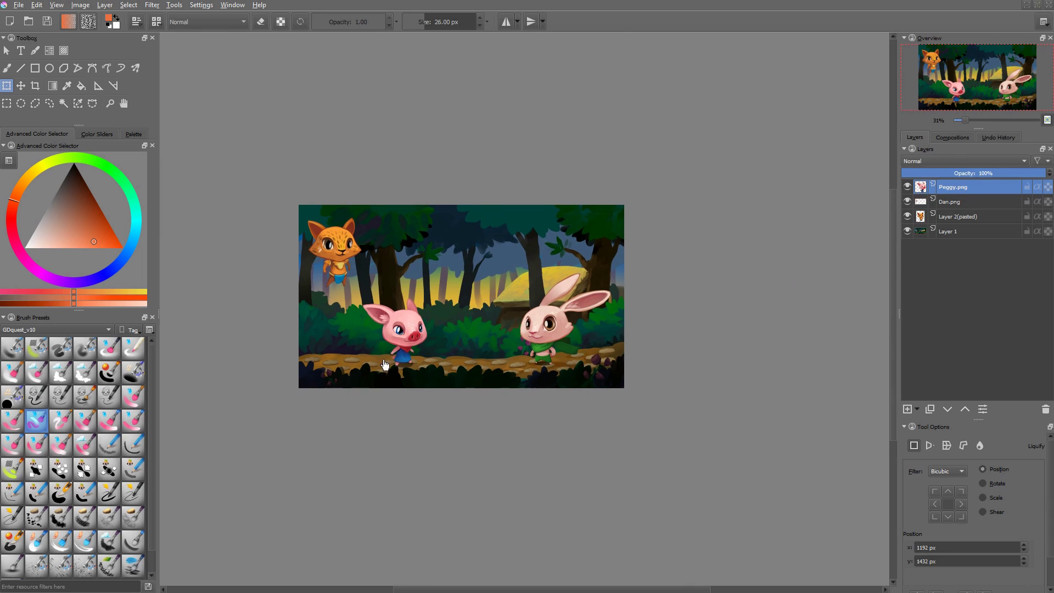
key(2)
scroll(403, 362, up, 2)
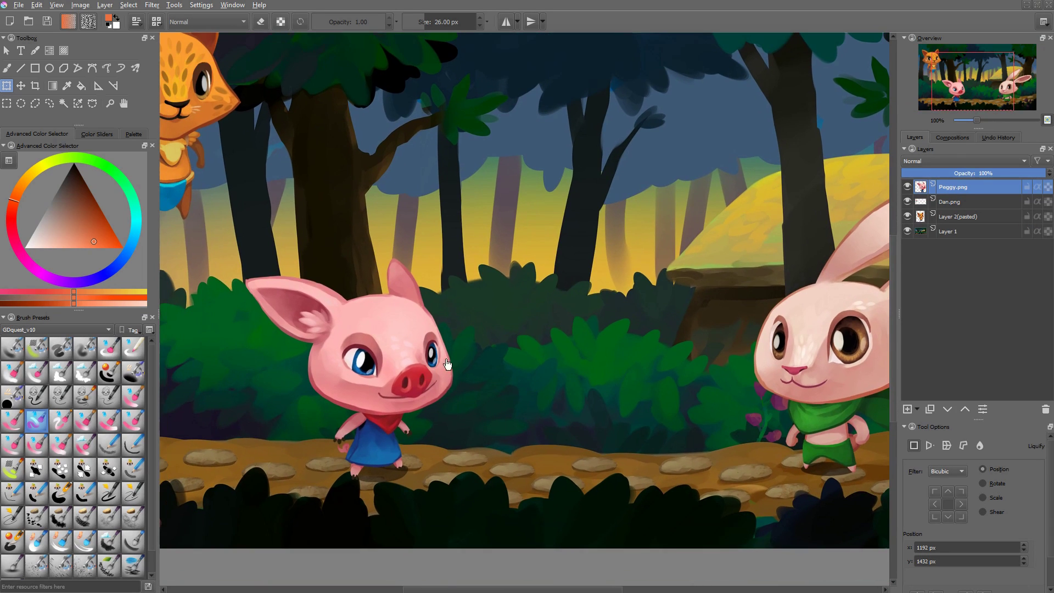
- Paint small light pink fur marks on the pig's forehead and face with the brush, using a colour sampled from its highlights
key(b)
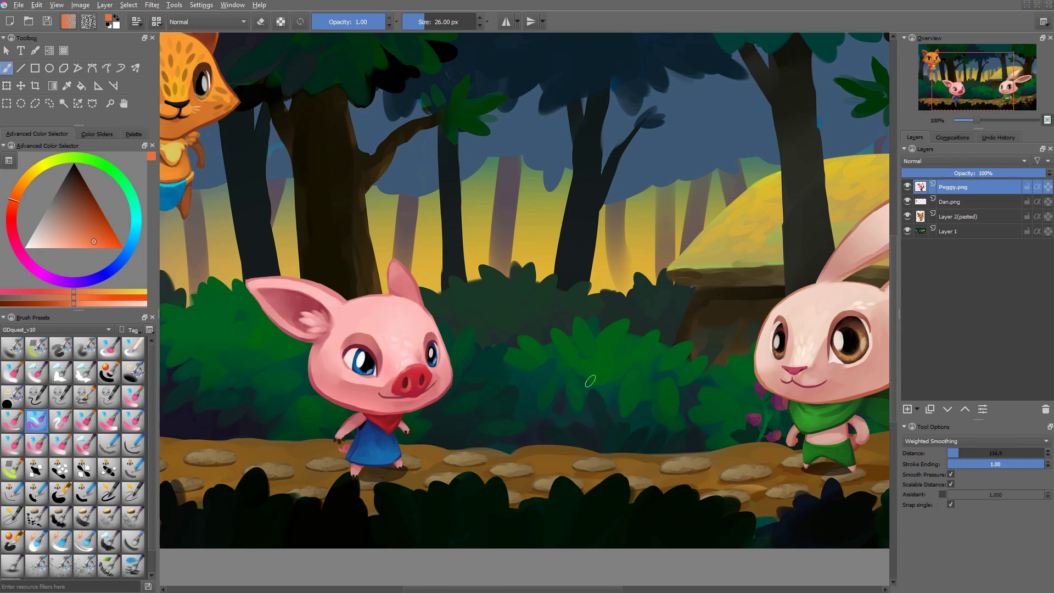
scroll(595, 353, up, 1)
scroll(346, 426, up, 1)
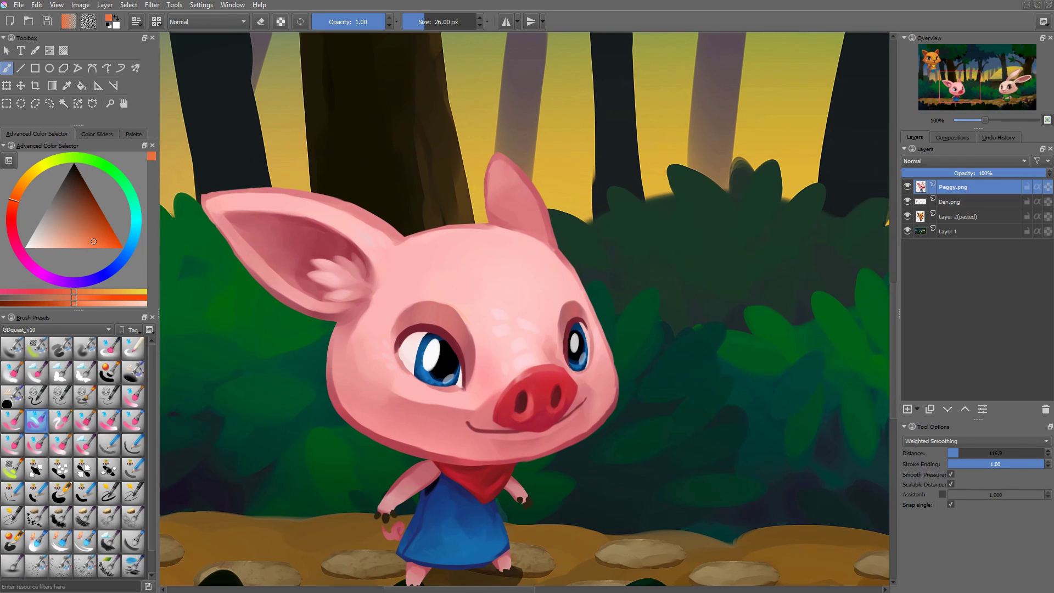
ctrl+click(518, 346)
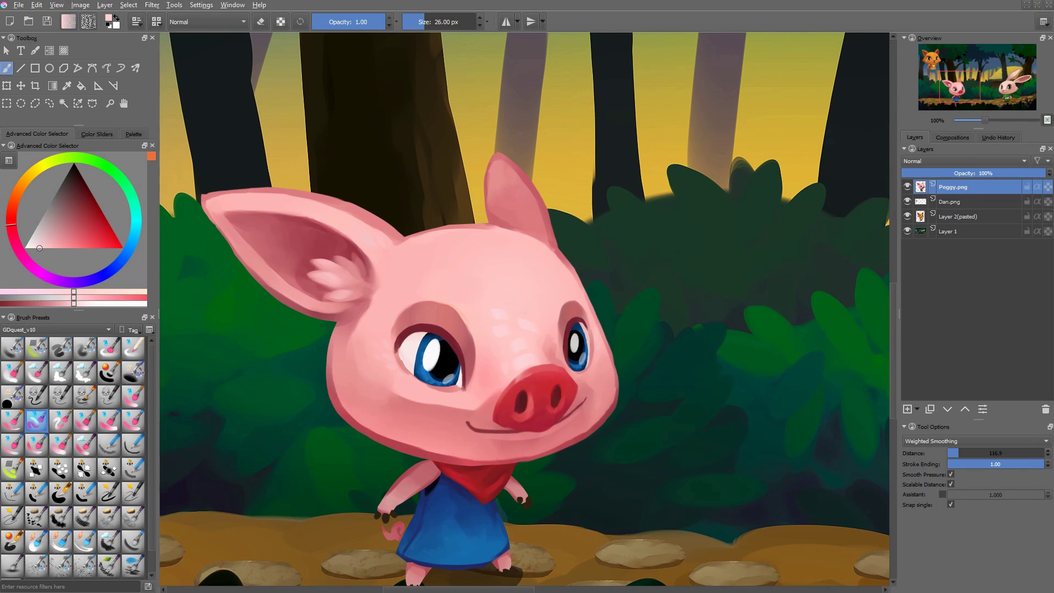
click(476, 286)
drag(514, 352, 532, 312)
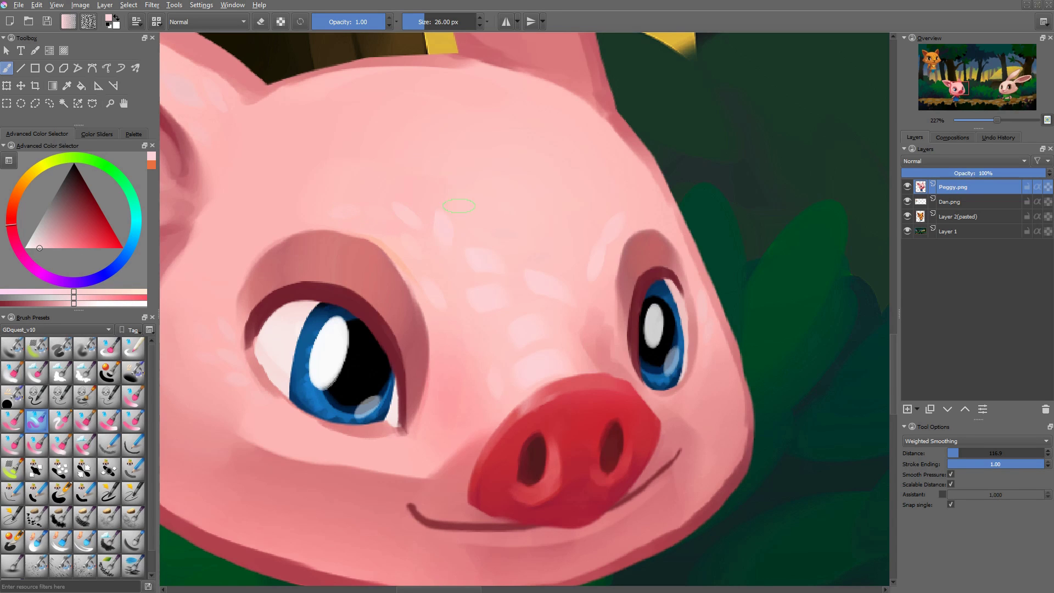
drag(620, 244, 314, 348)
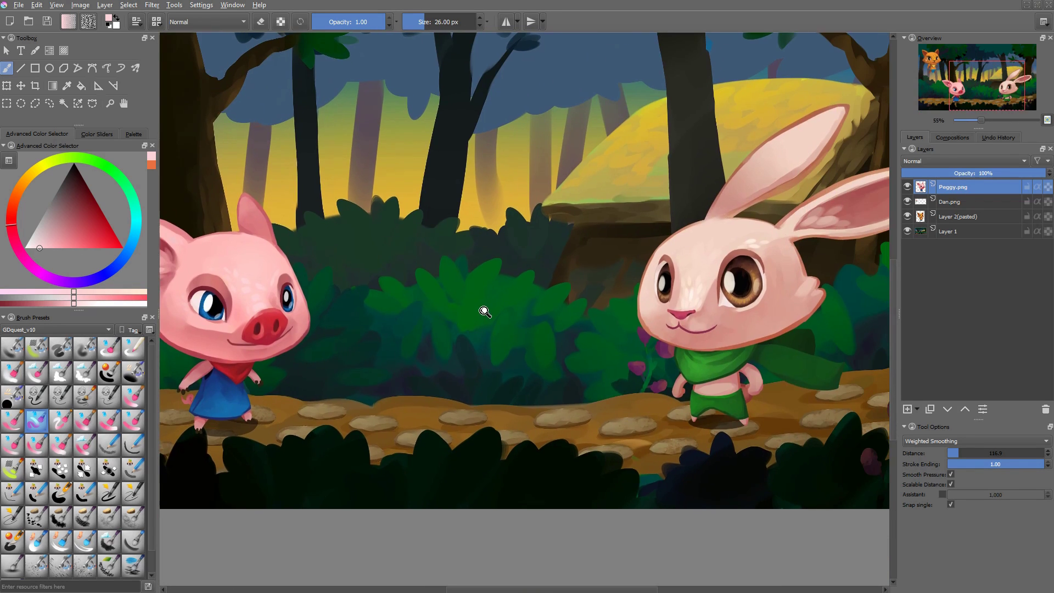
drag(485, 312, 492, 325)
key(2)
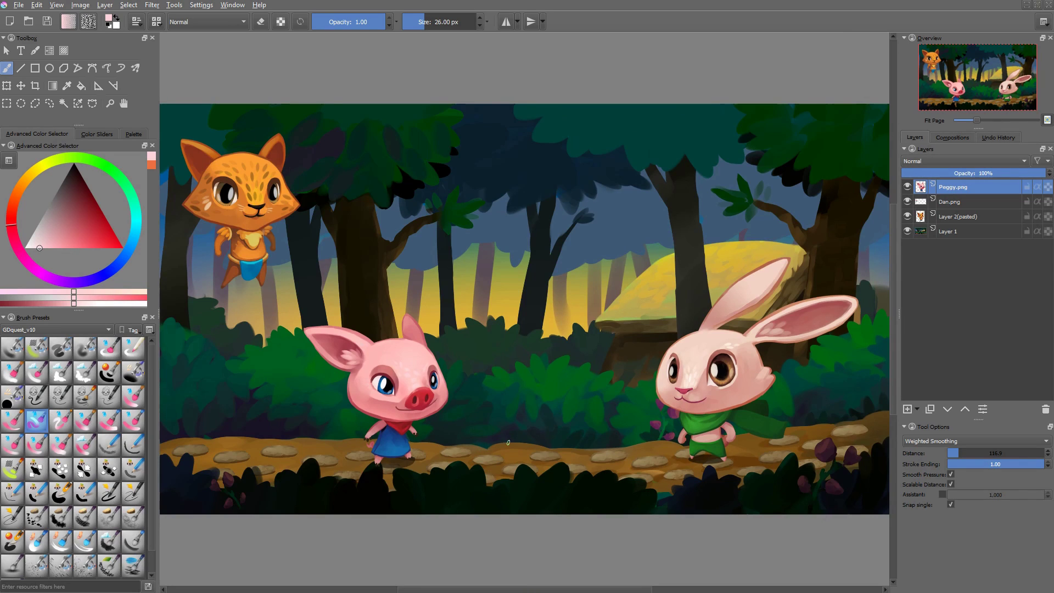
- Paint light fur marks on the rabbit's forehead and cheek on its own layer, using a colour sampled from its face
drag(616, 409, 416, 387)
key(1)
drag(598, 431, 598, 358)
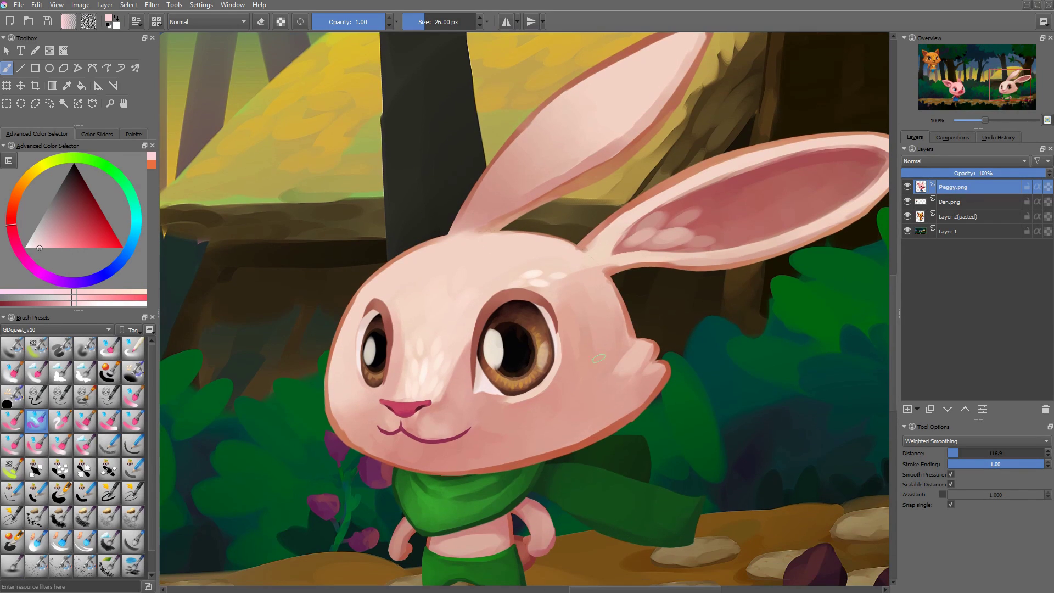
click(453, 349)
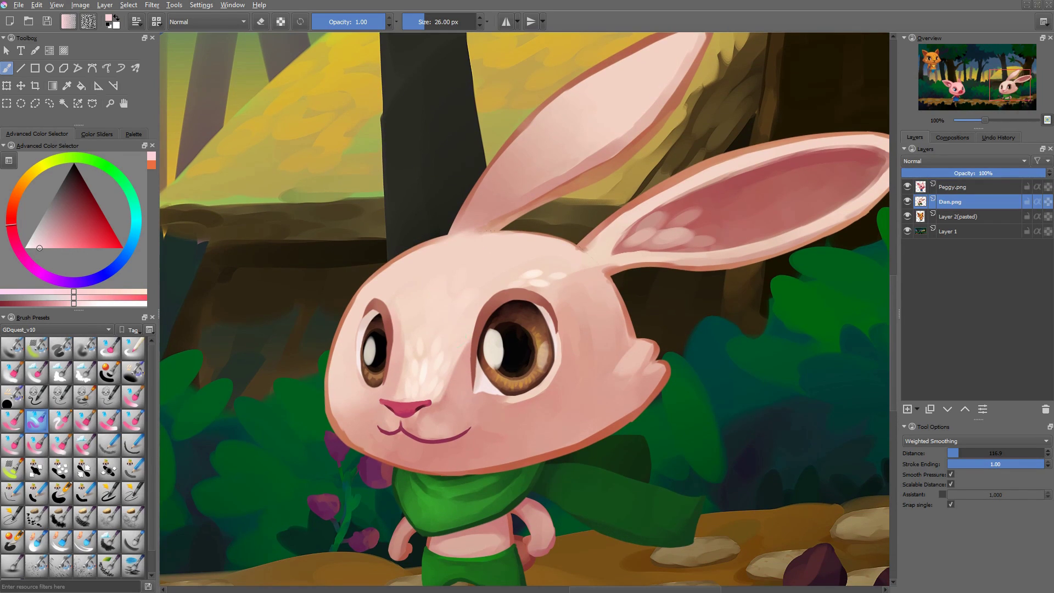
ctrl+click(429, 366)
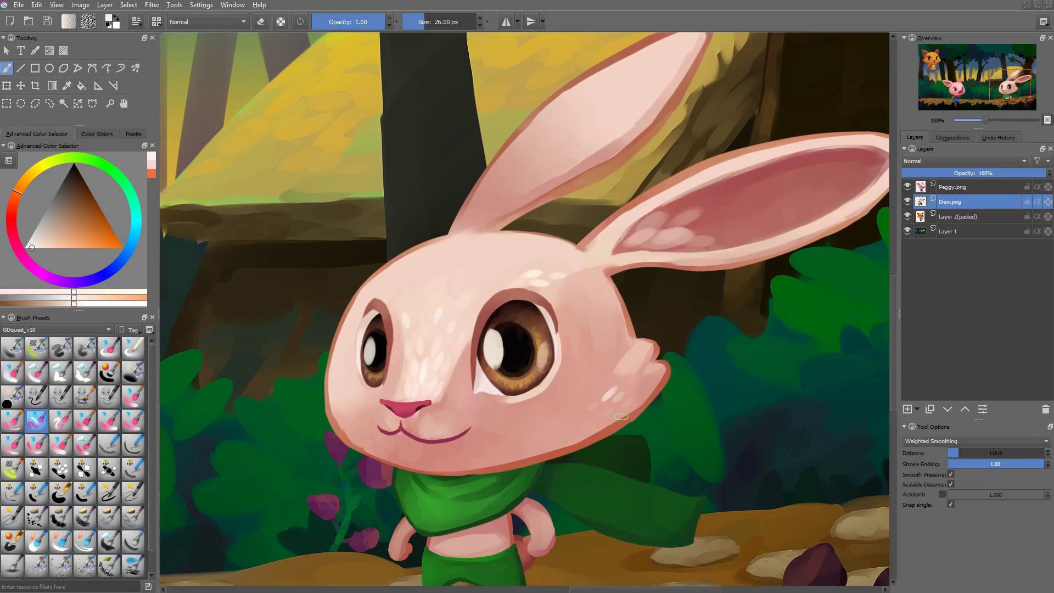
key(ctrl+shift+0)
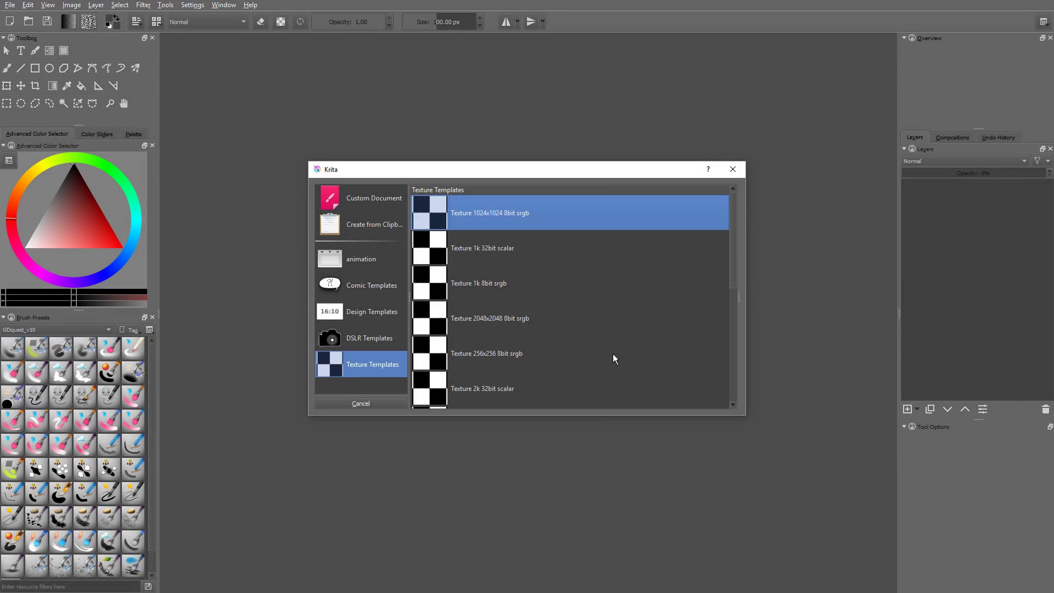
- Create a custom document 1920 px wide and 1080 px high
click(369, 207)
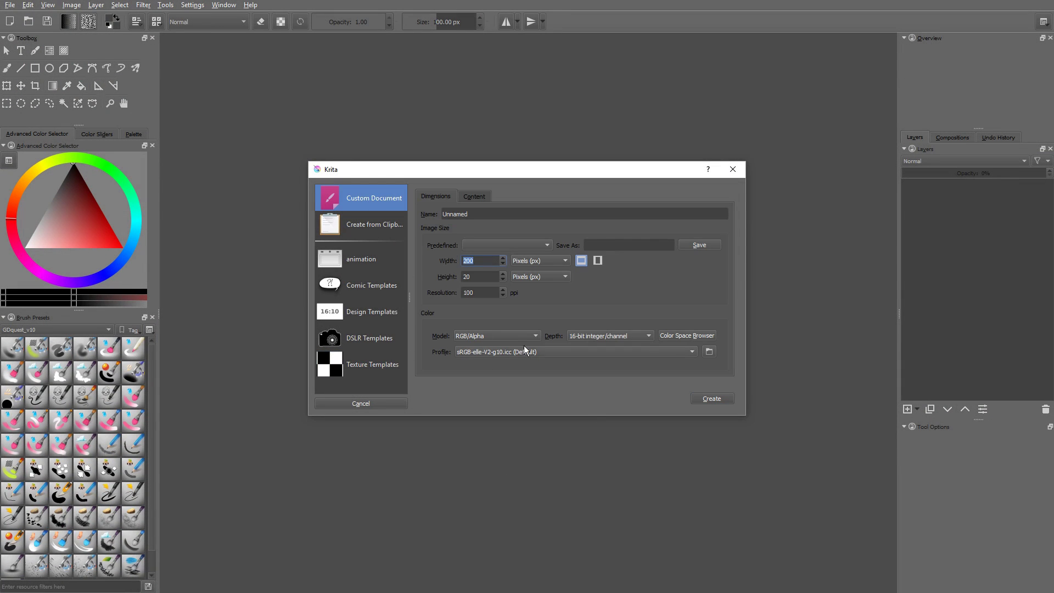
text(192)
click(478, 276)
text(1080)
click(713, 399)
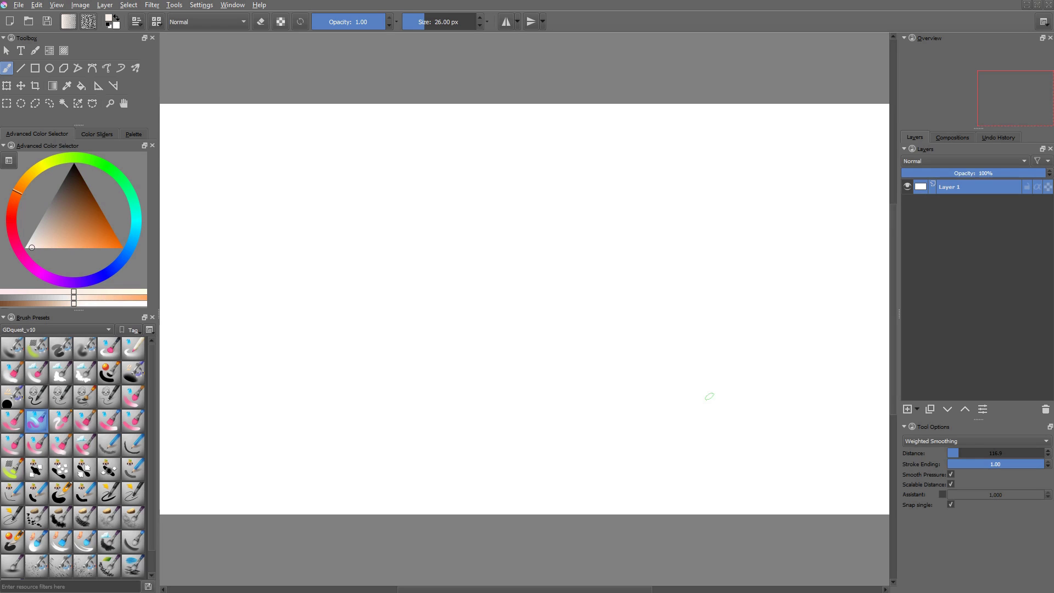
- Scale the whole image to a new width with constrained proportions, changing the unit of the pixel width
click(80, 5)
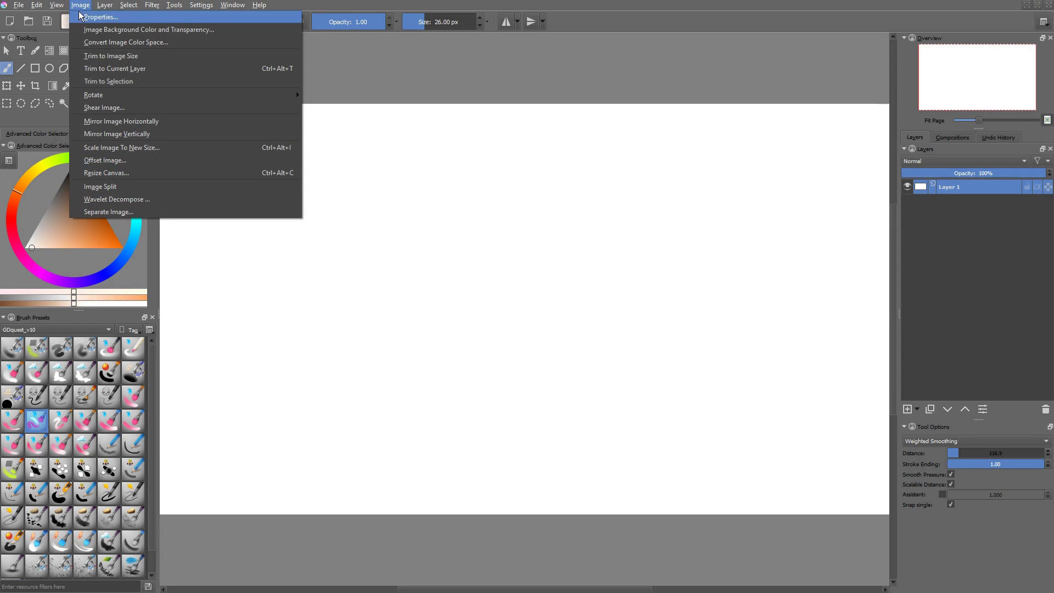
click(148, 149)
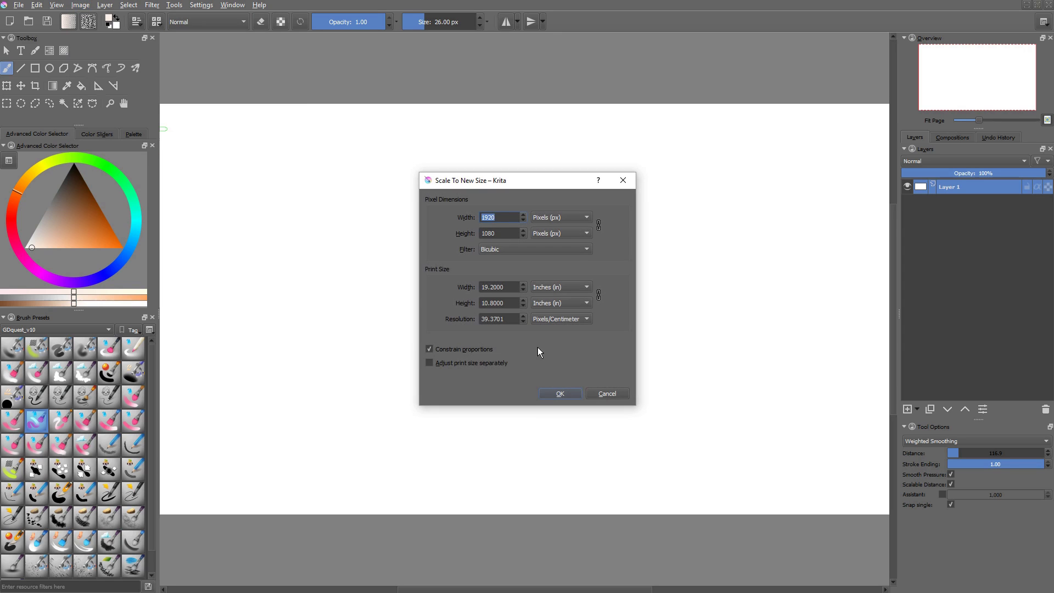
click(576, 218)
click(573, 228)
drag(508, 217, 394, 249)
text(20)
key(Tab)
click(556, 394)
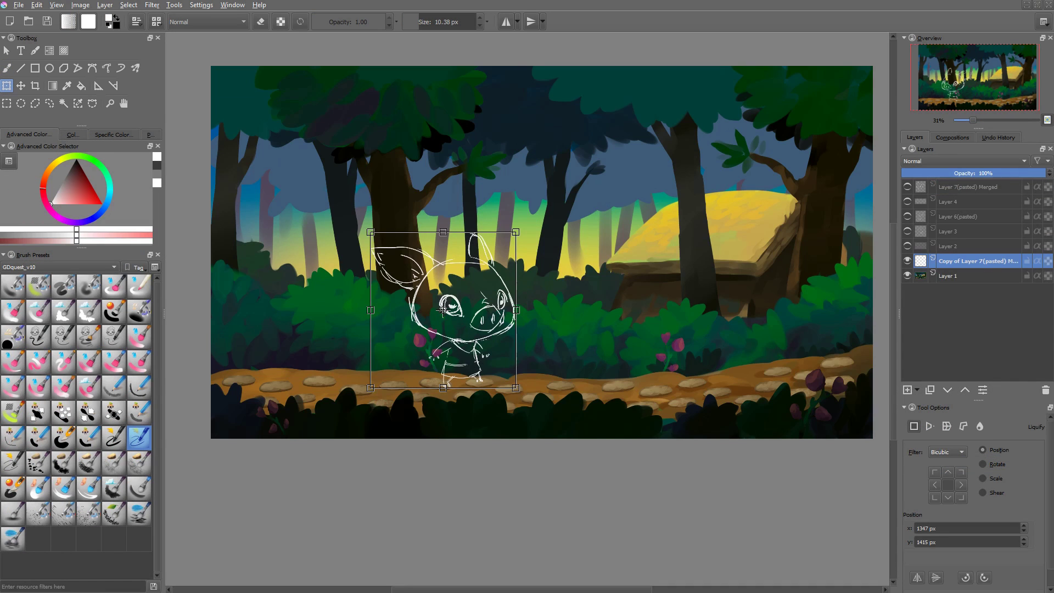
- Shrink the pig sketch slightly and move it along the path to about 1707, 1494 px with a free transform
drag(444, 311, 504, 318)
drag(578, 239, 565, 254)
drag(498, 324, 506, 322)
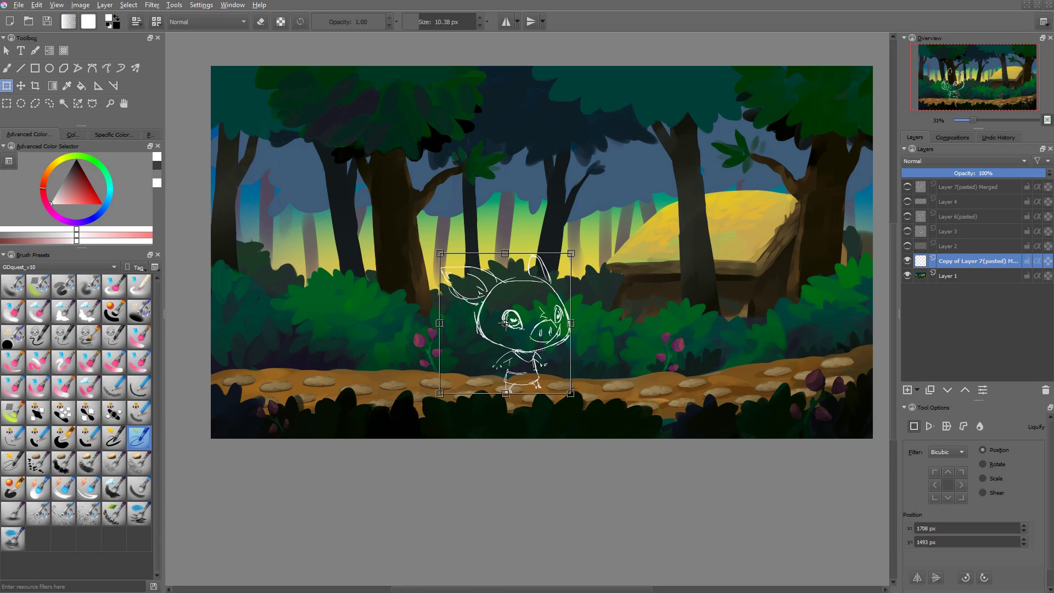
drag(572, 251, 569, 255)
drag(503, 325, 504, 324)
key(Return)
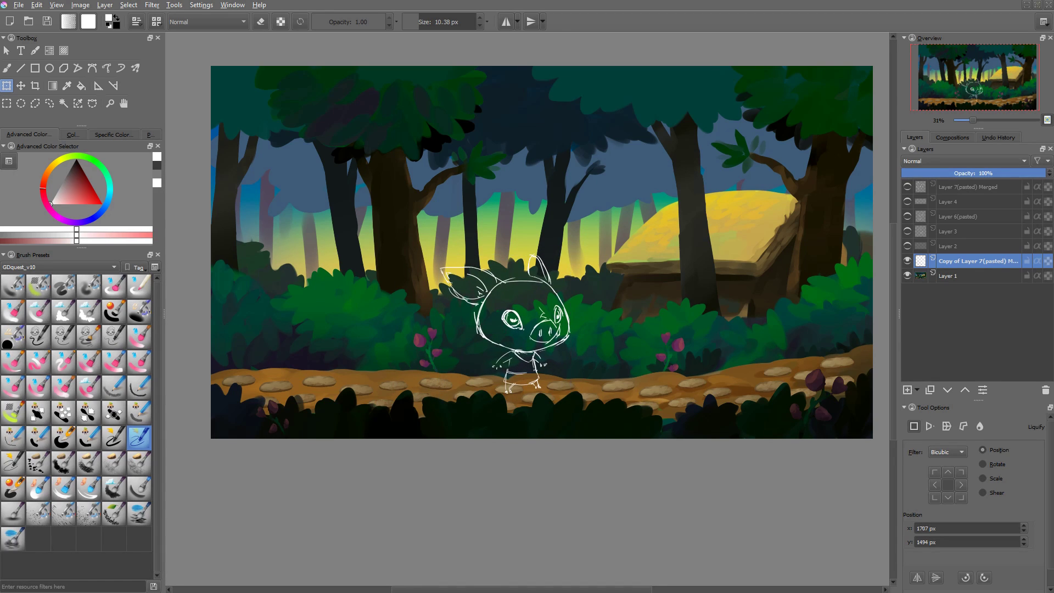
- Switch to the shape-filling brush preset and add a new active paint layer between the pig sketch and the forest background
key(.)
key(.)
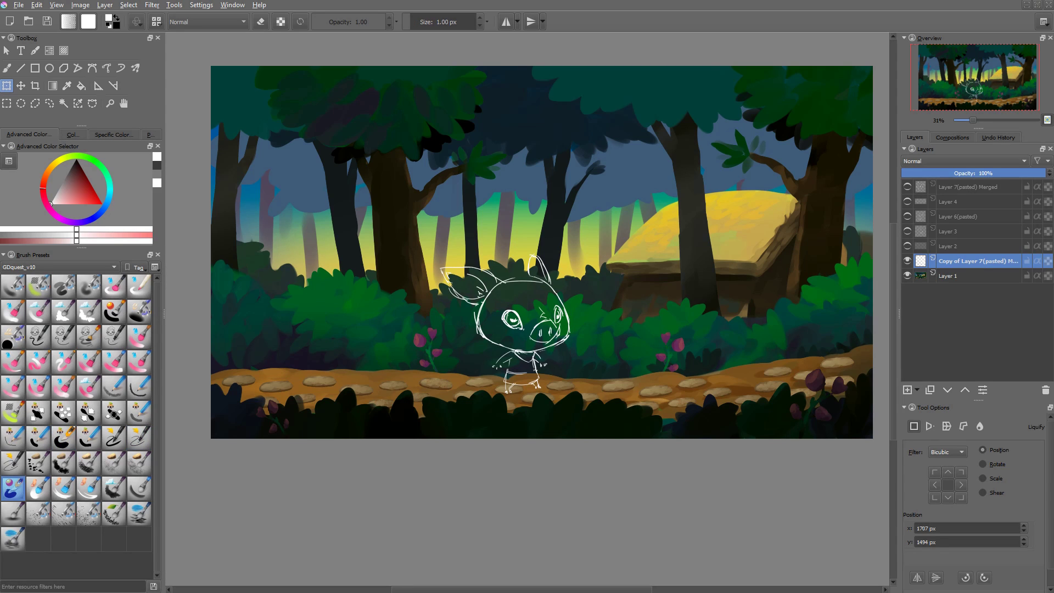
scroll(610, 345, up, 1)
scroll(618, 357, up, 1)
key(Page_Down)
key(Insert)
key(Page_Up)
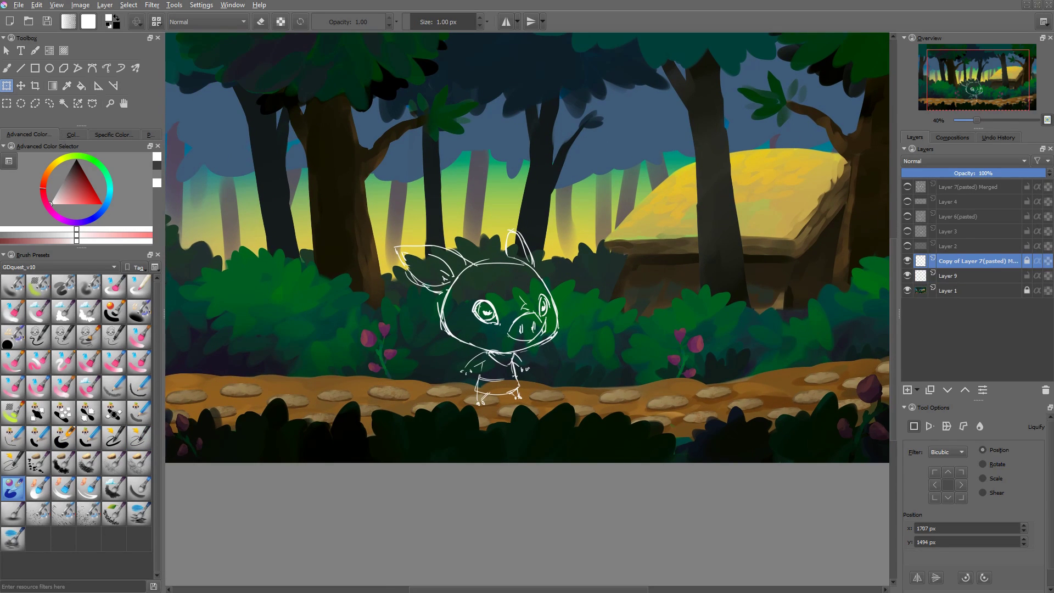
click(950, 275)
- Paint the pig's head as a flat muted pink shape beneath the sketch lines
click(65, 196)
key(b)
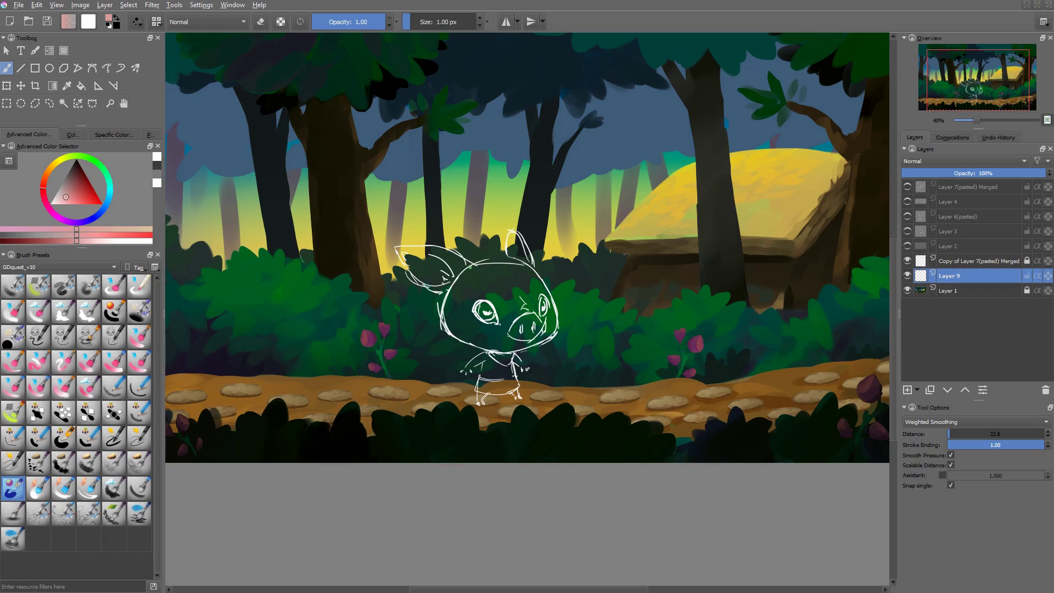
mouse_move(470, 267)
mouse_down()
mouse_move(447, 298)
mouse_move(459, 342)
mouse_move(520, 348)
mouse_move(550, 334)
mouse_move(552, 298)
mouse_move(477, 262)
mouse_up()
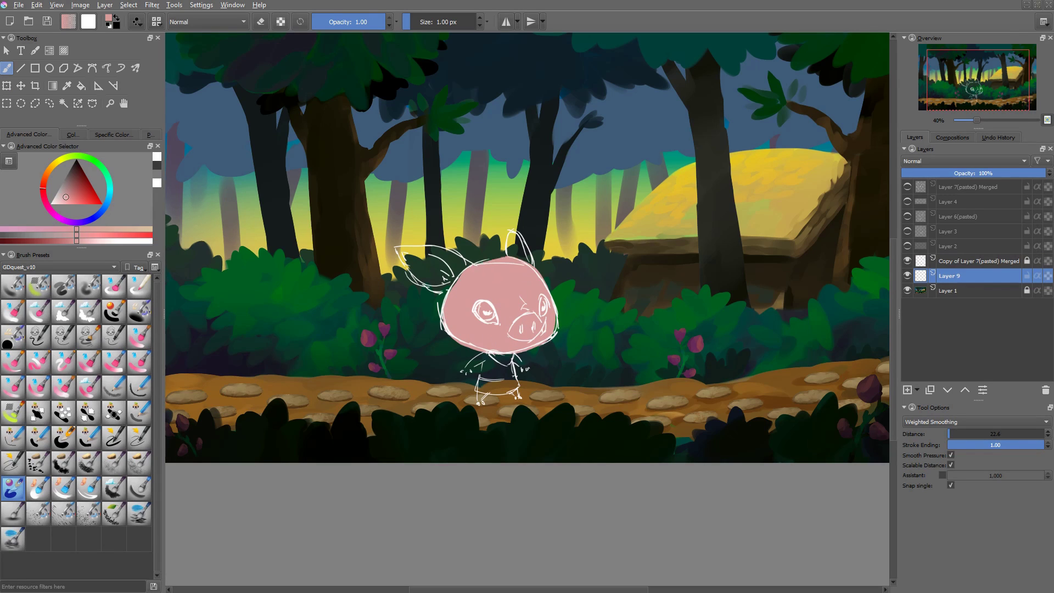
key(e)
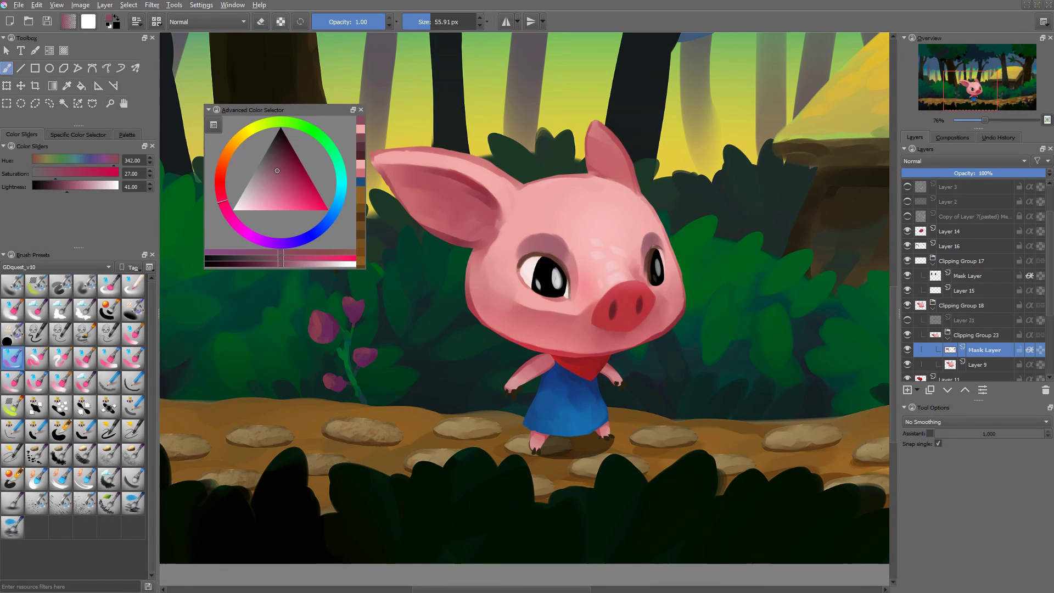
- Paint light pink dabs on the pig's forehead on the mask layer, using colours sampled from its face
ctrl+click(527, 259)
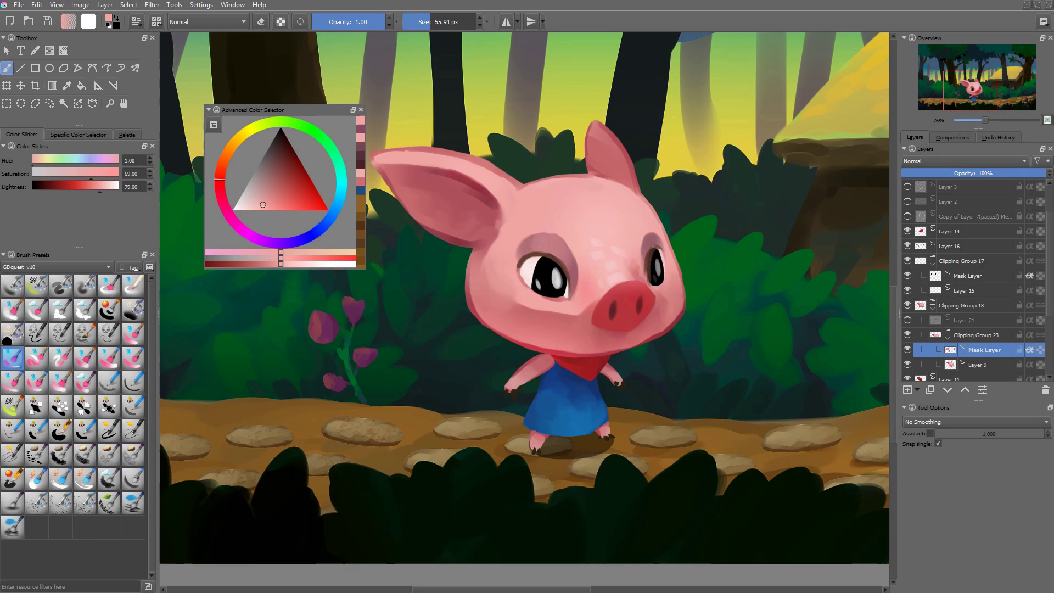
ctrl+click(571, 214)
click(553, 229)
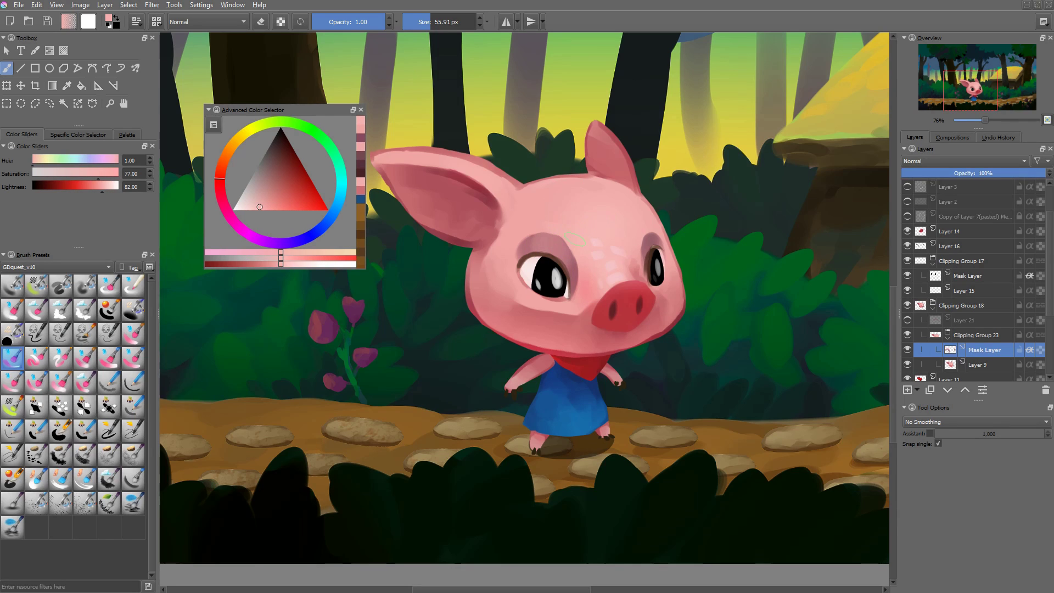
click(536, 213)
scroll(681, 269, down, 4)
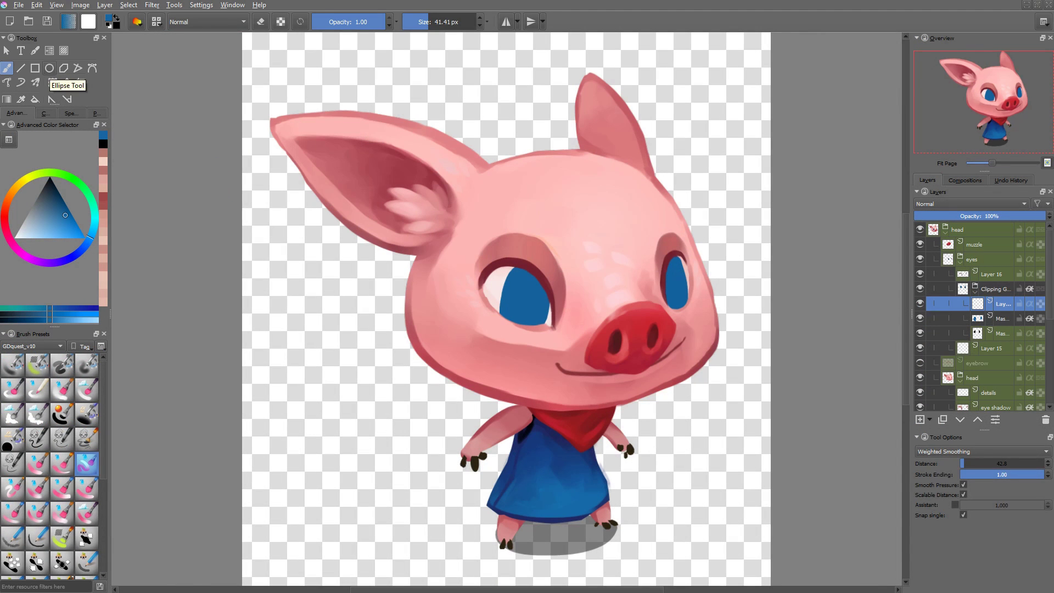
- Activate the Ellipse tool with the default black foreground colour and open the workspace chooser
click(48, 68)
key(d)
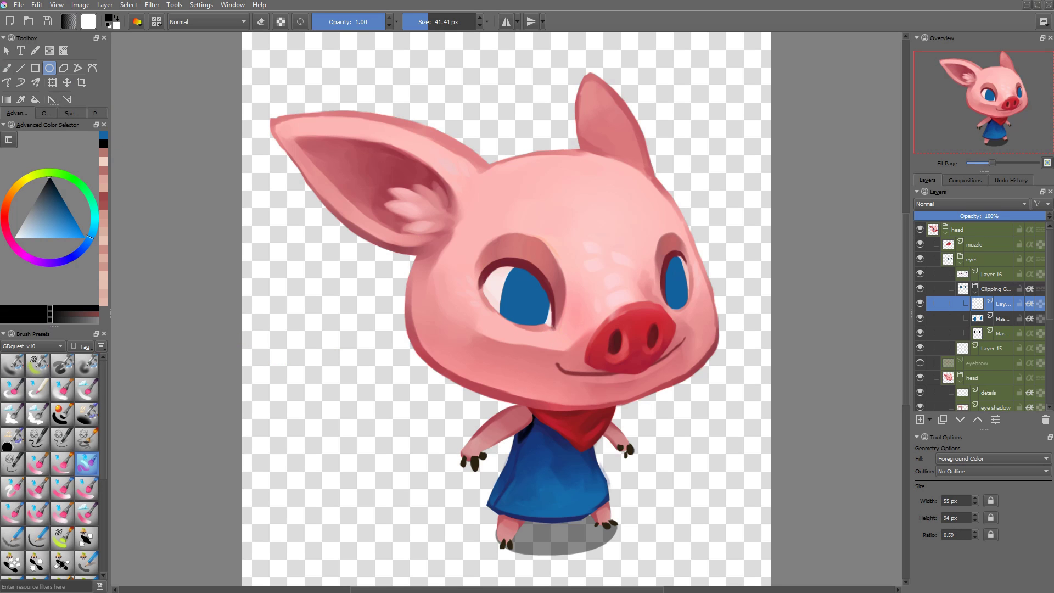
click(1043, 22)
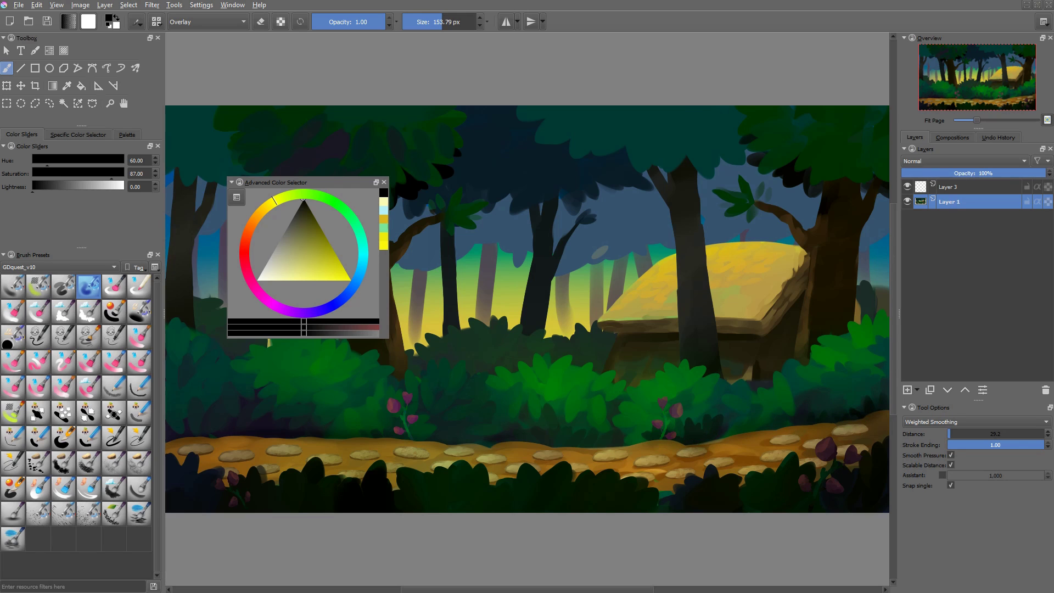
- Paint along the forest path with the overlay brush enlarged to about 802 px, and move the floating colour selector out of the way
shift+drag(309, 472, 415, 472)
drag(202, 472, 453, 468)
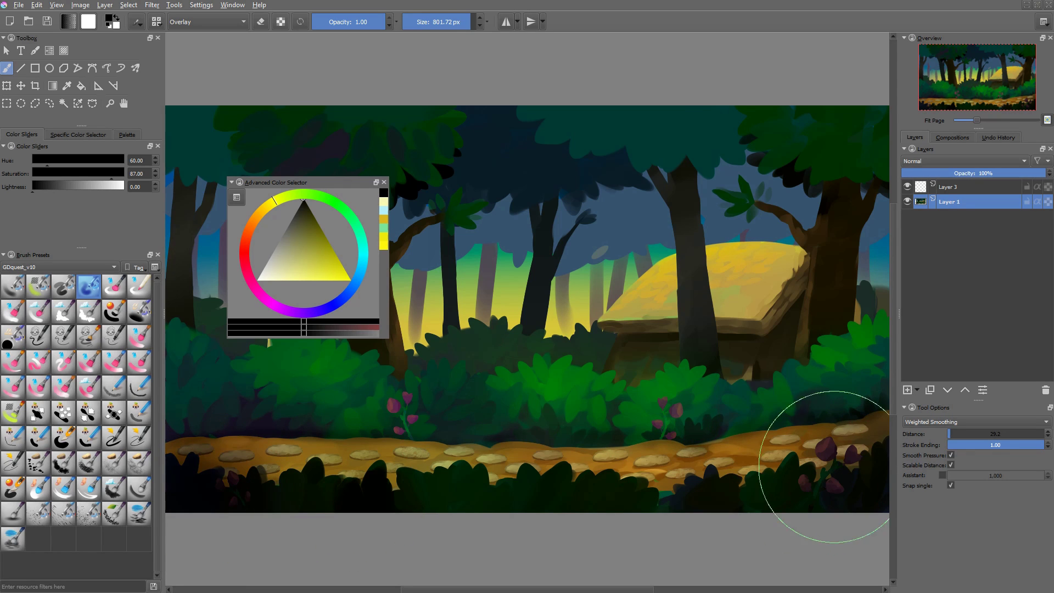
mouse_move(307, 182)
mouse_down()
mouse_move(361, 189)
mouse_move(264, 82)
mouse_up()
click(193, 97)
click(675, 433)
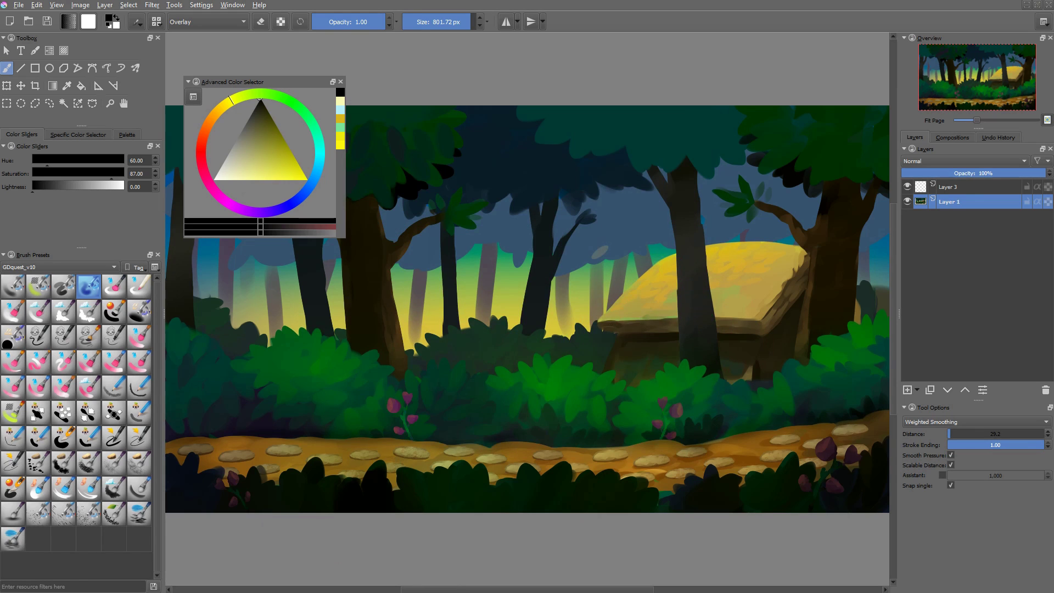
scroll(659, 340, down, 2)
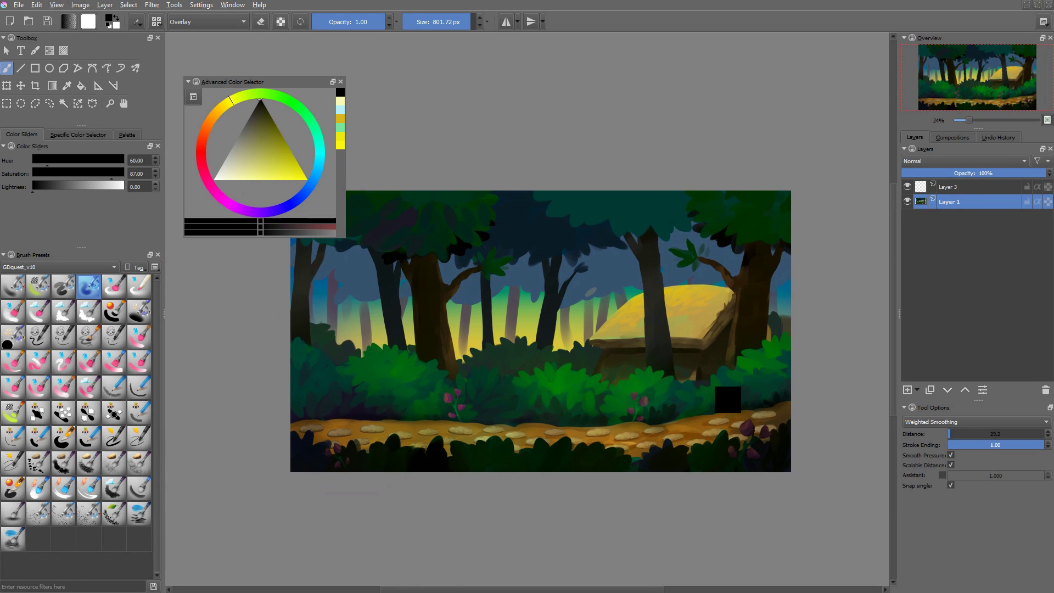
- Turn on soft proofing, pick a pale yellow, and make a contiguous colour selection of areas in the forest scene
key(ctrl+y)
click(222, 180)
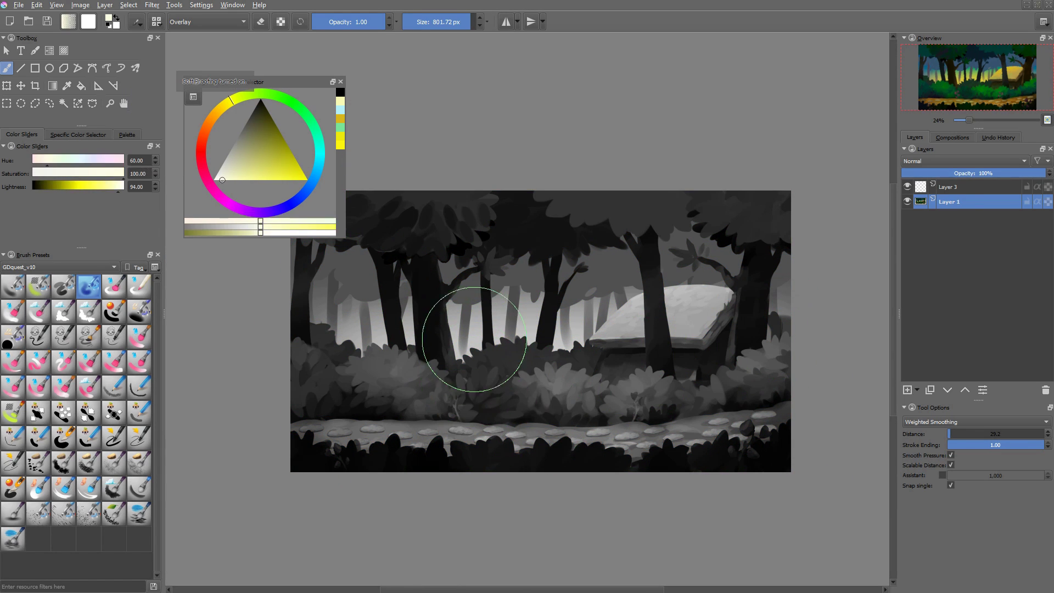
key(w)
key(w)
key(shift+w)
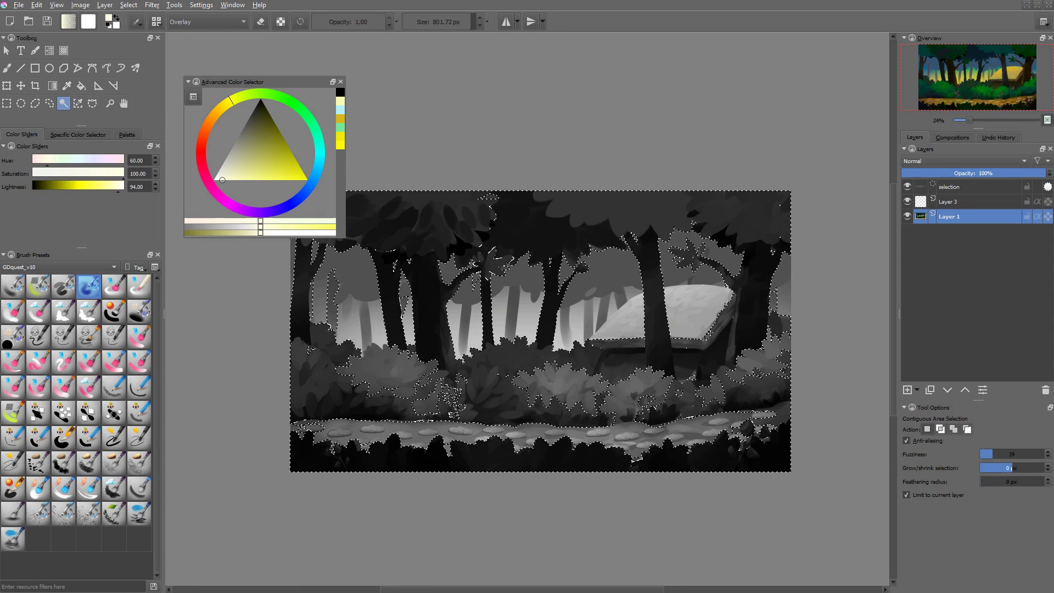
- Scale the forest image down to a width of 1920 px with constrained proportions
key(ctrl+alt+i)
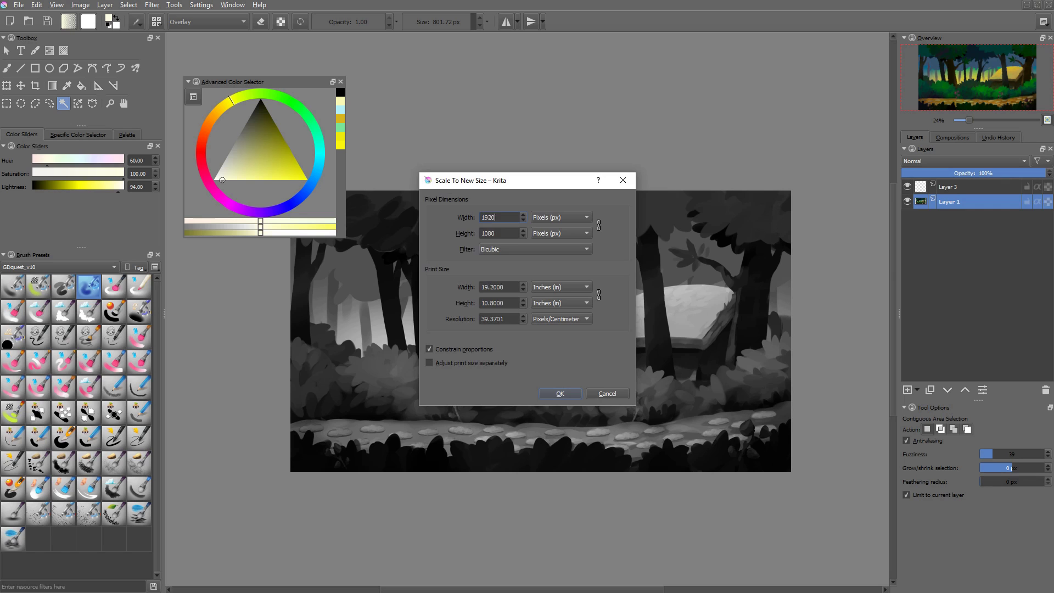
key(Return)
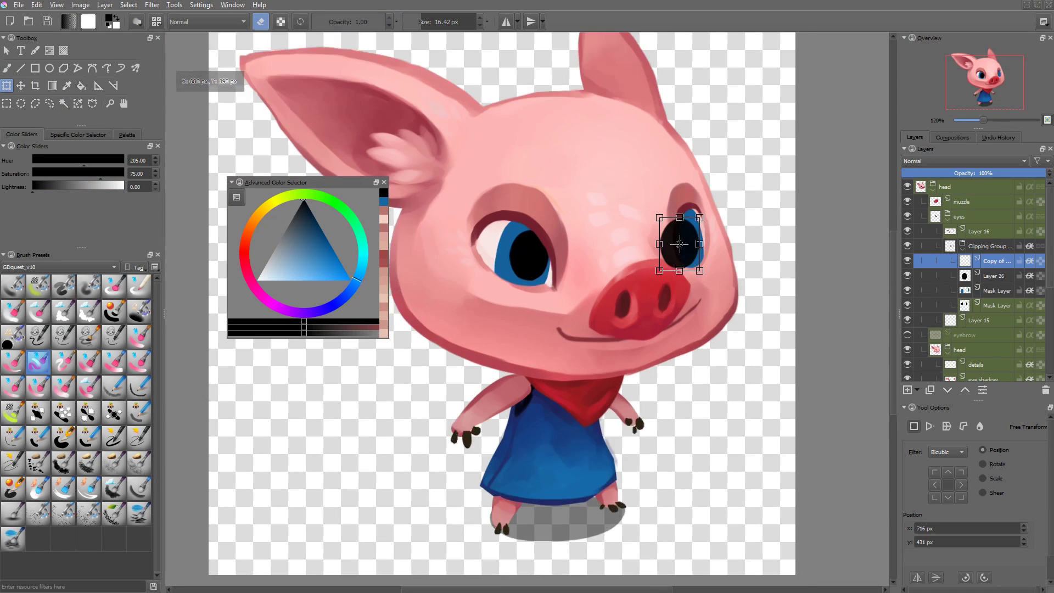
- Fit the copied black pupil into the pig's far eye at about 729, 424 px with a free transform
scroll(721, 276, up, 1)
drag(695, 269, 681, 231)
key(Return)
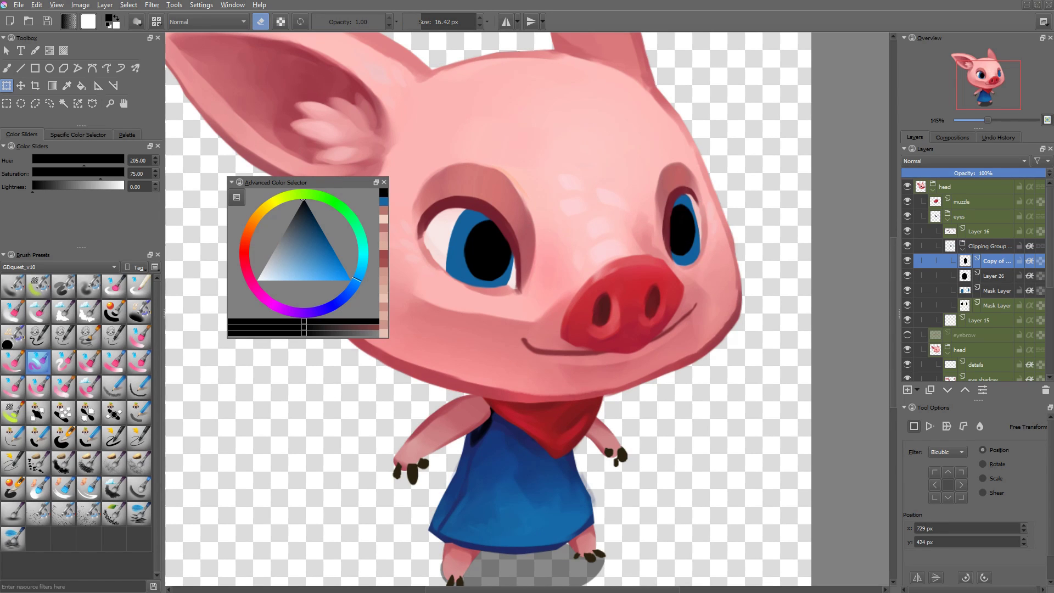
scroll(744, 288, down, 8)
key(t)
scroll(743, 288, up, 7)
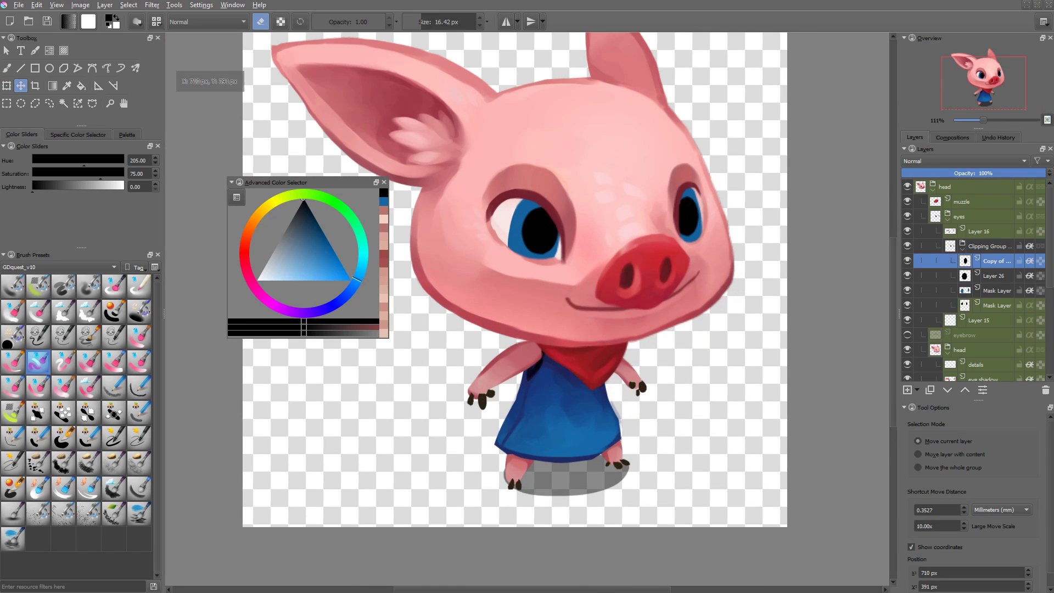
- Select the mask layer holding the blue irises and sample the far iris's blue as the brush colour
key(Page_Down)
key(Page_Down)
scroll(712, 217, up, 3)
key(b)
key(e)
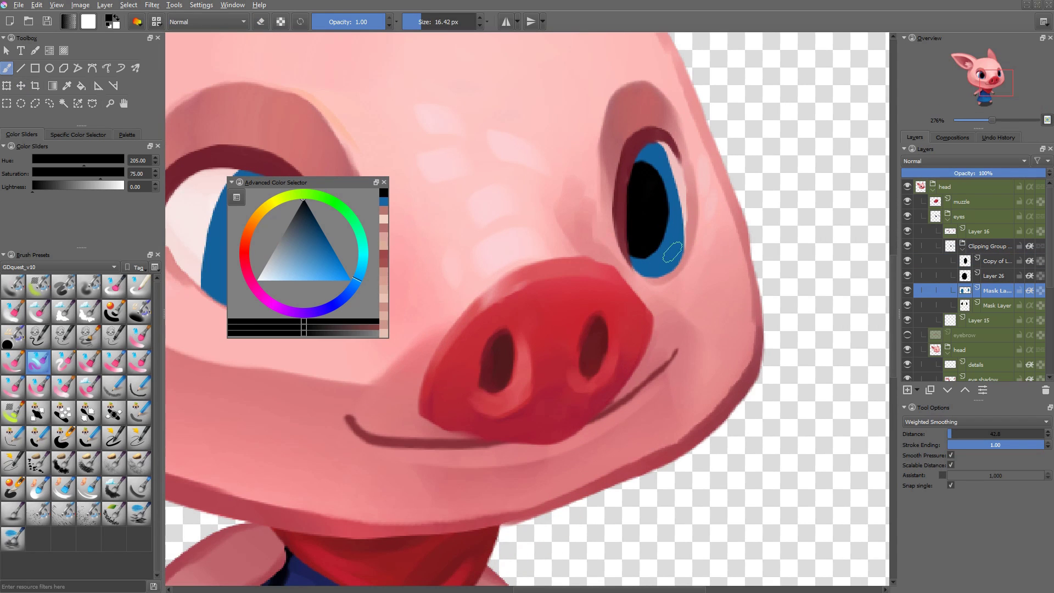
ctrl+click(672, 248)
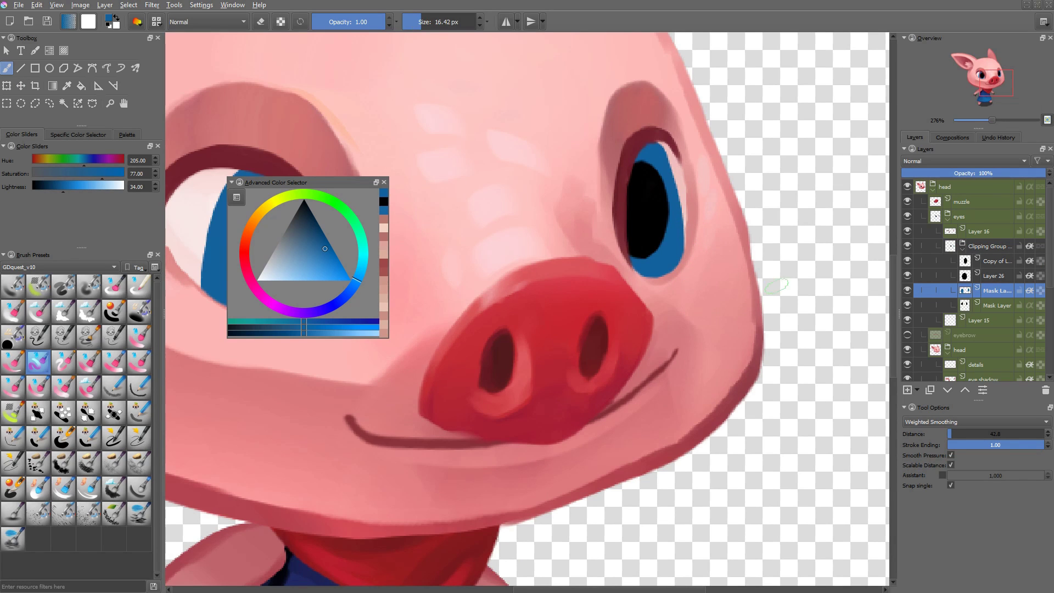
- Try deleting the blue iris mask layer and undo the deletion
key(shift+Delete)
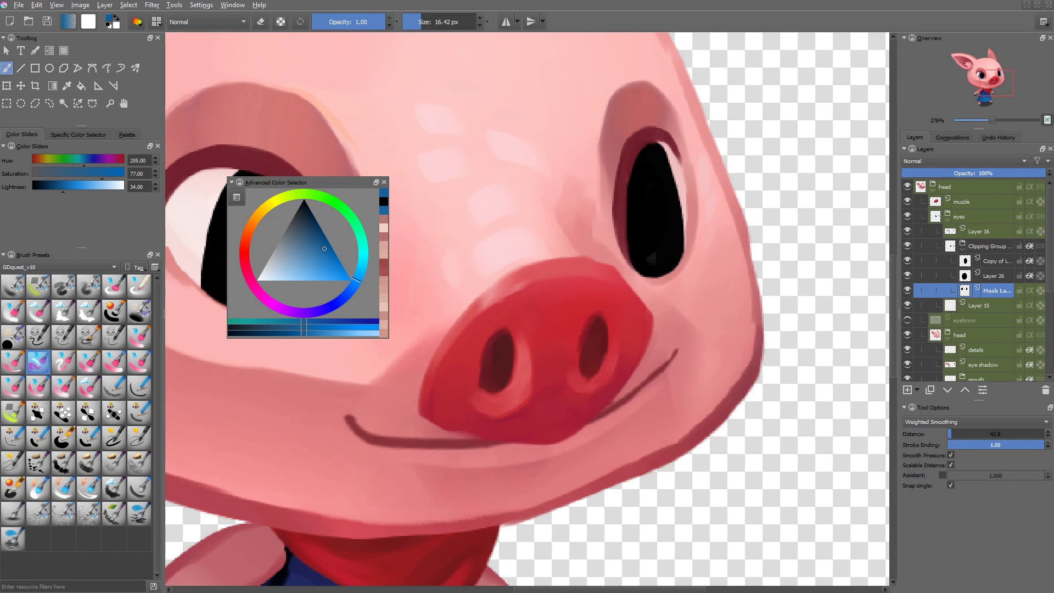
key(ctrl+z)
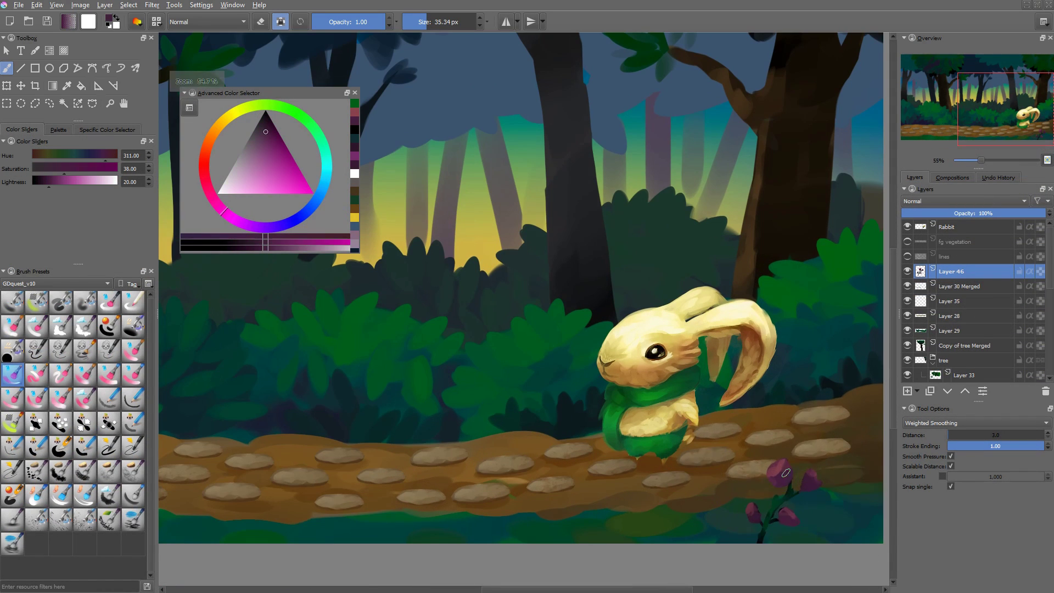
- Paint the petals and stem of the purple flower beside the path, using a darker purple
right_click(790, 472)
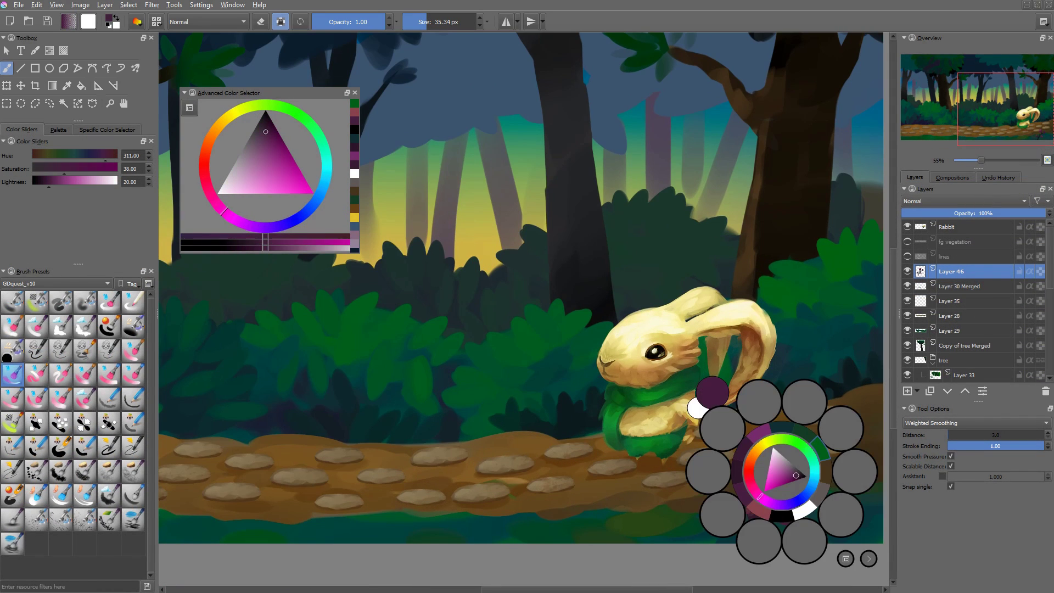
right_click(793, 476)
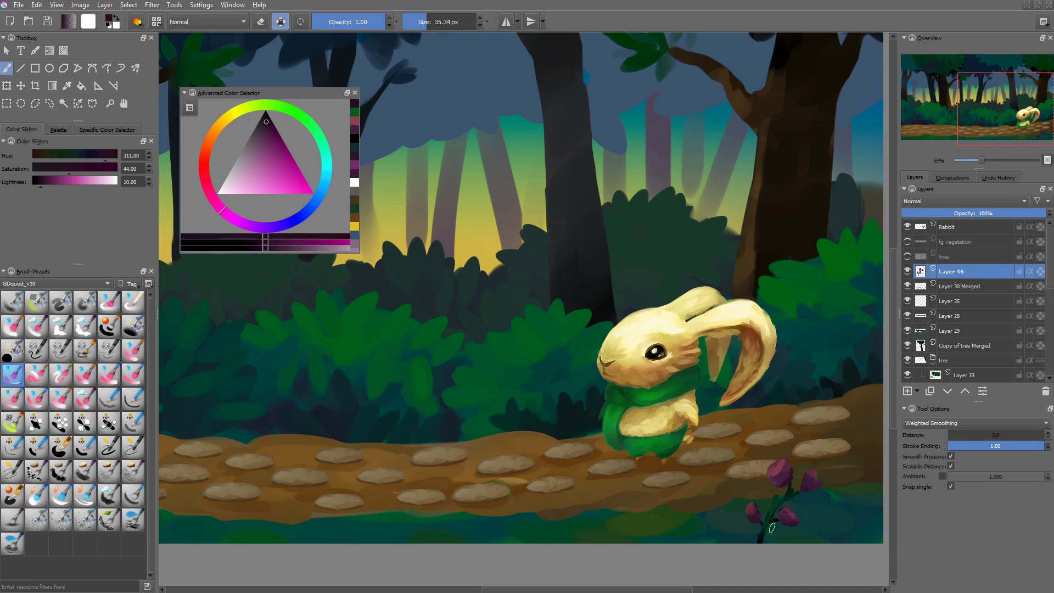
mouse_move(856, 485)
mouse_down()
mouse_move(857, 525)
mouse_move(848, 492)
mouse_up()
- Darken the flower layer with an HSV/HSL adjustment, setting Lightness to -38
key(ctrl+u)
drag(580, 250, 543, 250)
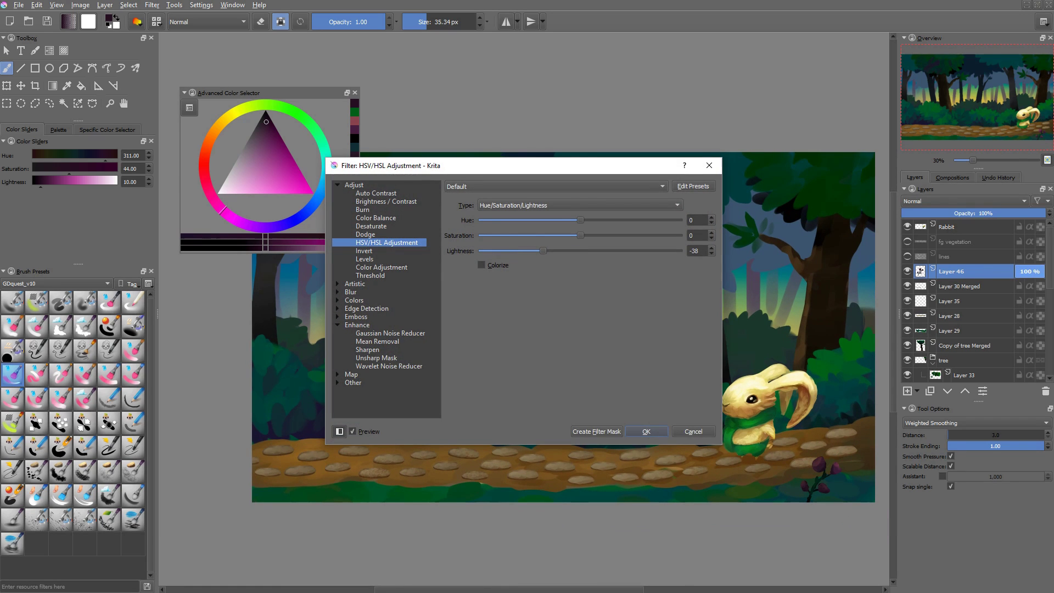
key(Return)
- Duplicate the darkened flower layer, move the copy to the bushes by the far tree, and duplicate that copy again
key(ctrl+j)
key(ctrl+t)
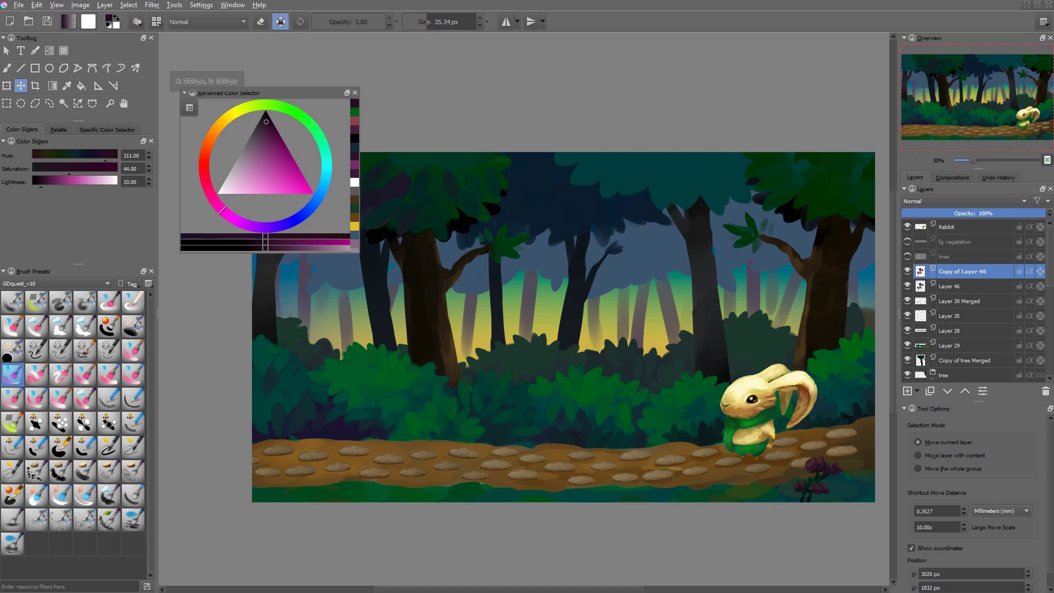
drag(819, 475, 442, 420)
key(Return)
key(ctrl+j)
key(t)
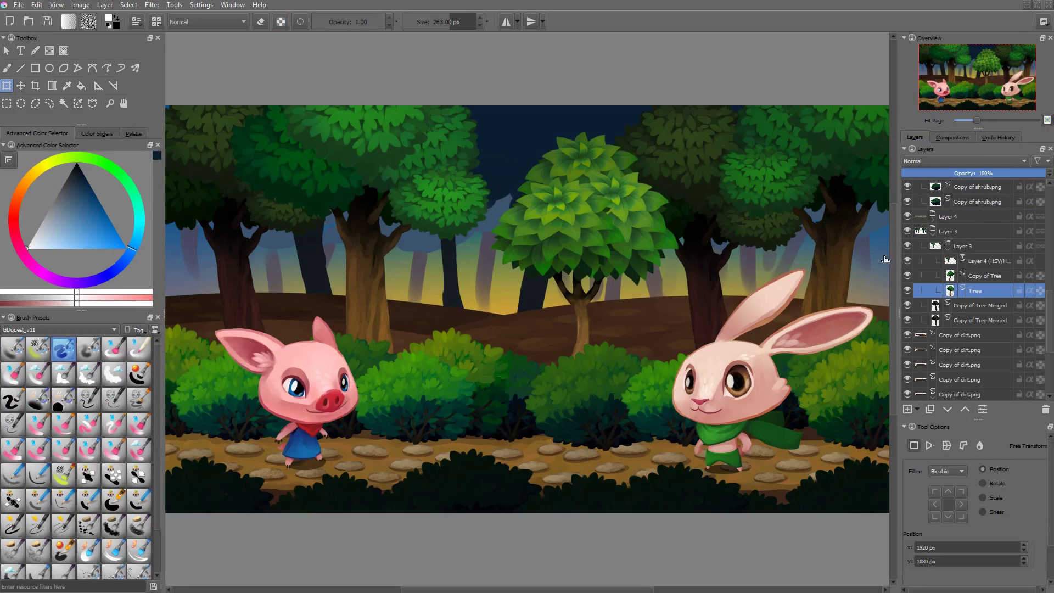
- Examine the separate tree layers, picking the dark tree behind the rabbit and checking its transform bounds
click(347, 189)
mouse_move(432, 234)
mouse_down()
mouse_move(454, 175)
mouse_move(451, 261)
mouse_move(430, 218)
mouse_up()
key(Escape)
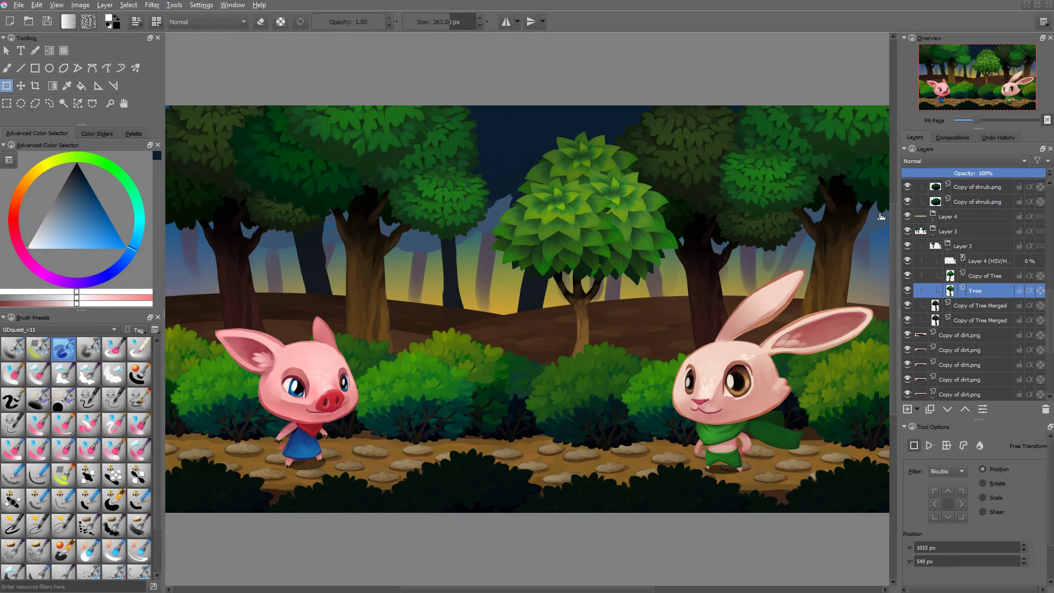
key(Page_Down)
click(697, 177)
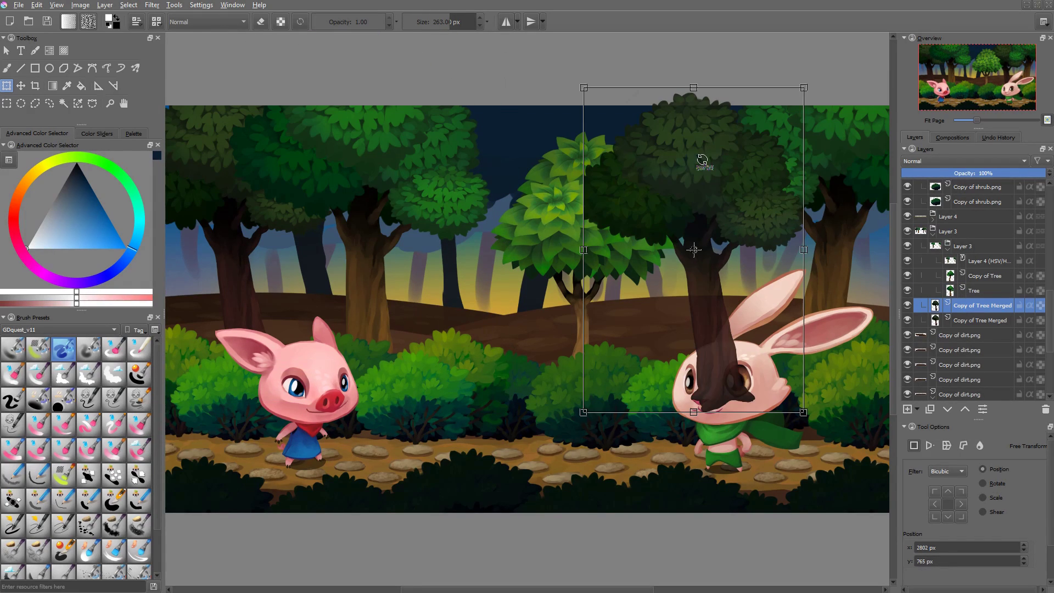
key(Escape)
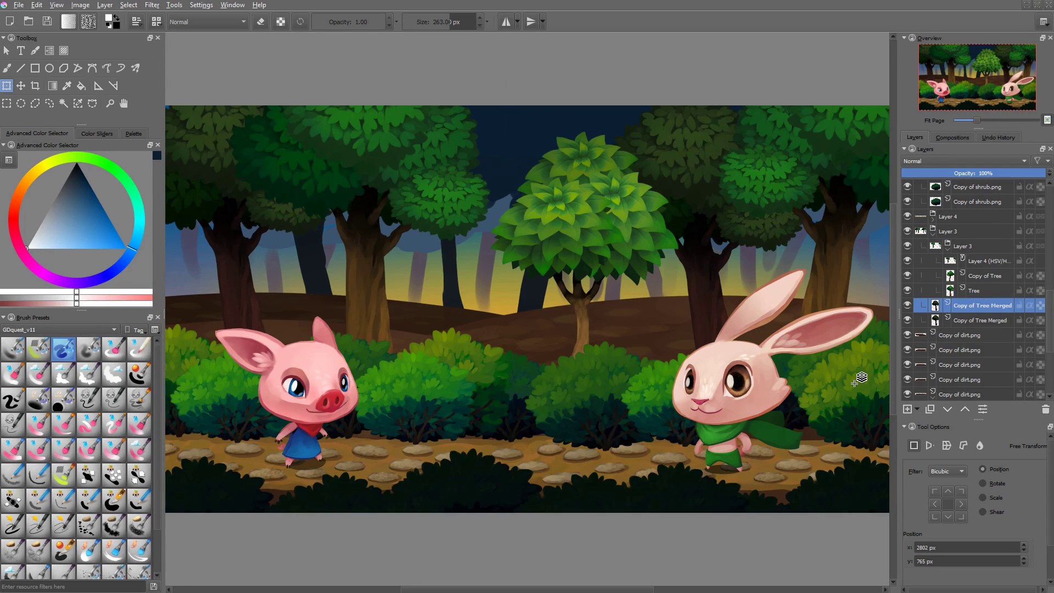
- Pick the shrub layer beside the rabbit at the scene's edge and inspect its transform bounds
click(854, 383)
drag(823, 371, 733, 358)
click(776, 362)
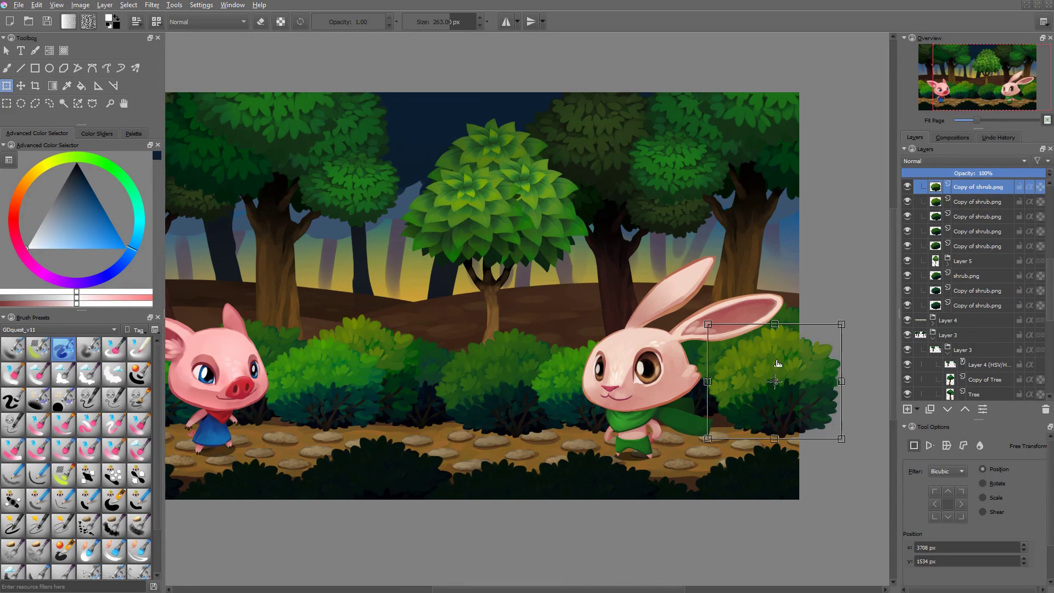
key(Return)
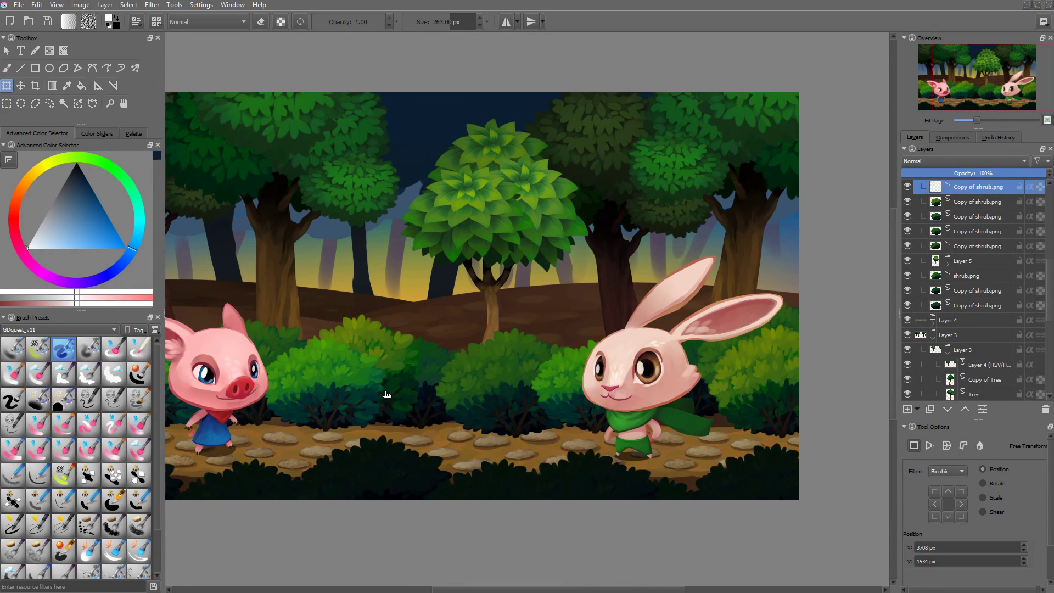
drag(407, 392, 508, 397)
key(2)
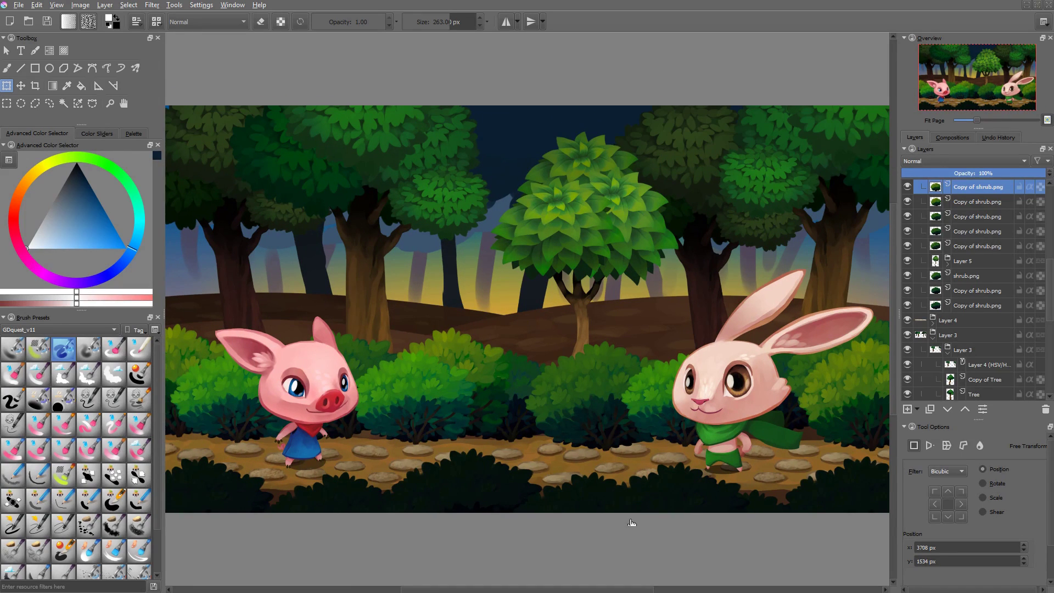
- Inspect the transform bounds of the dirt mound layers, first behind the rabbit and then behind the pig
click(654, 311)
click(668, 328)
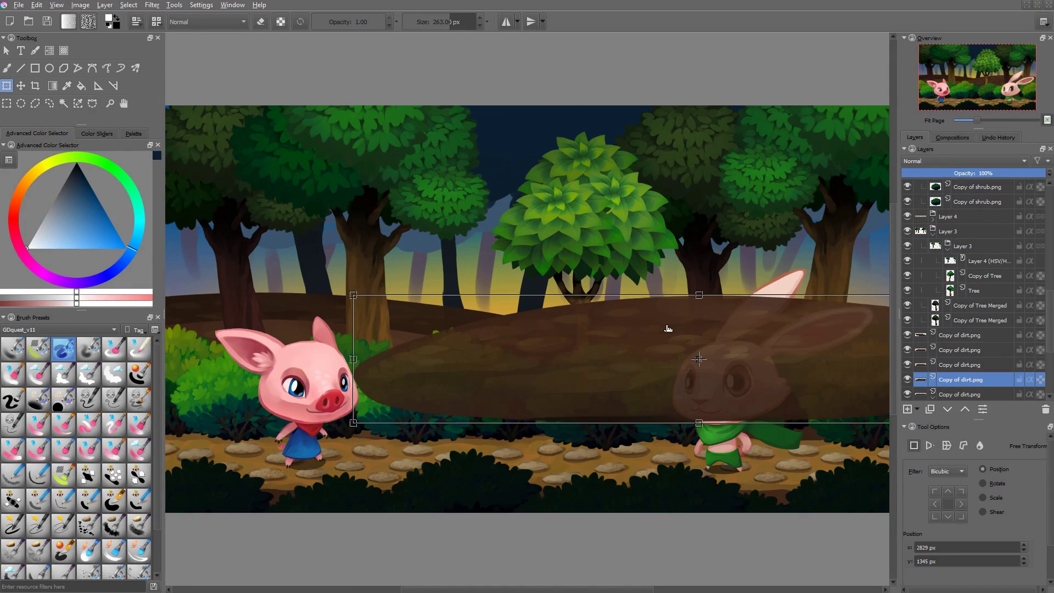
key(Return)
click(290, 323)
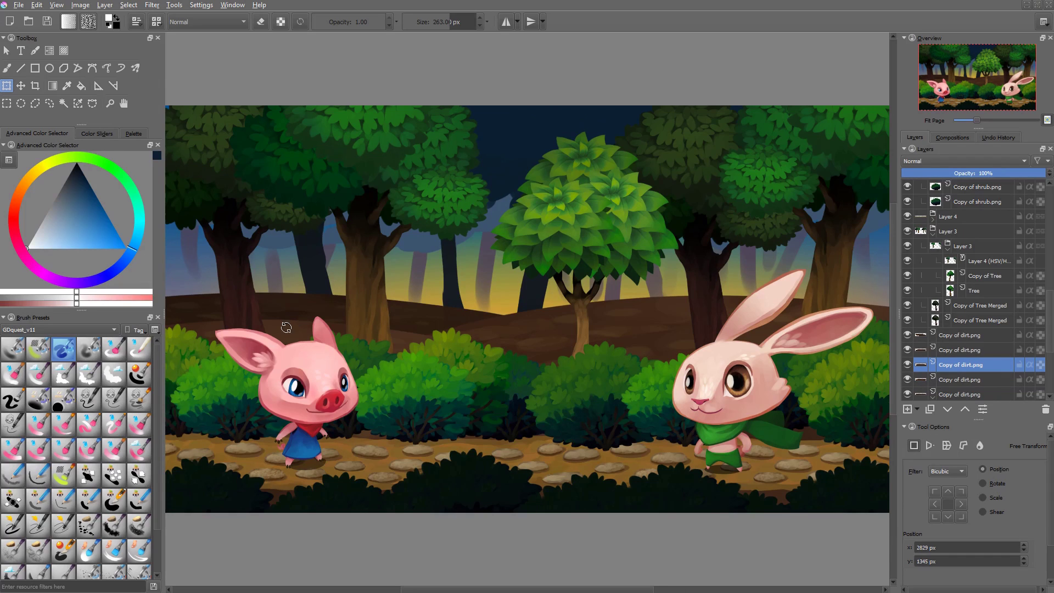
click(314, 327)
drag(487, 478, 539, 427)
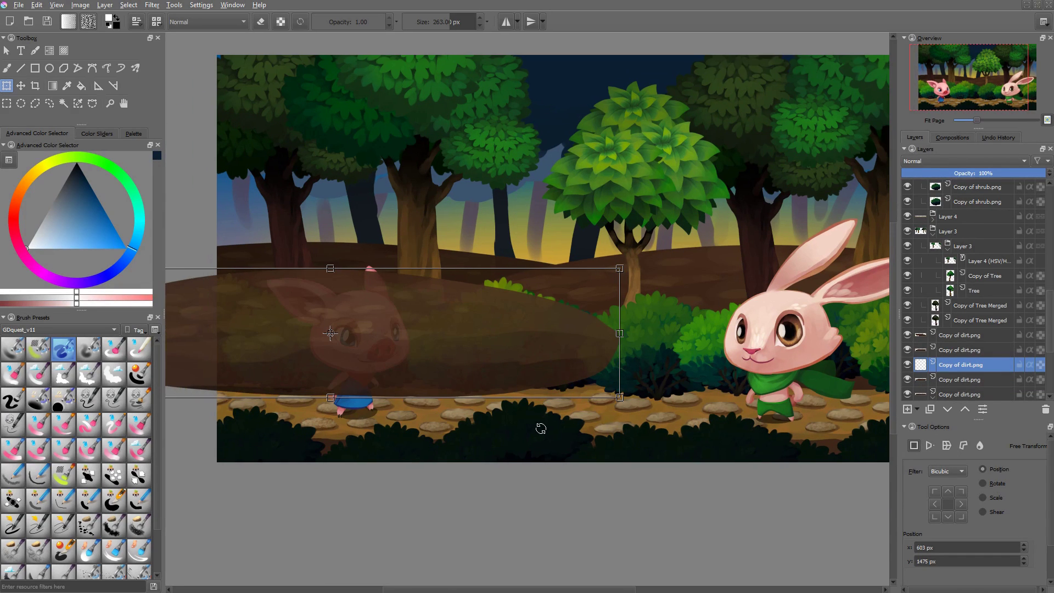
key(Return)
click(328, 439)
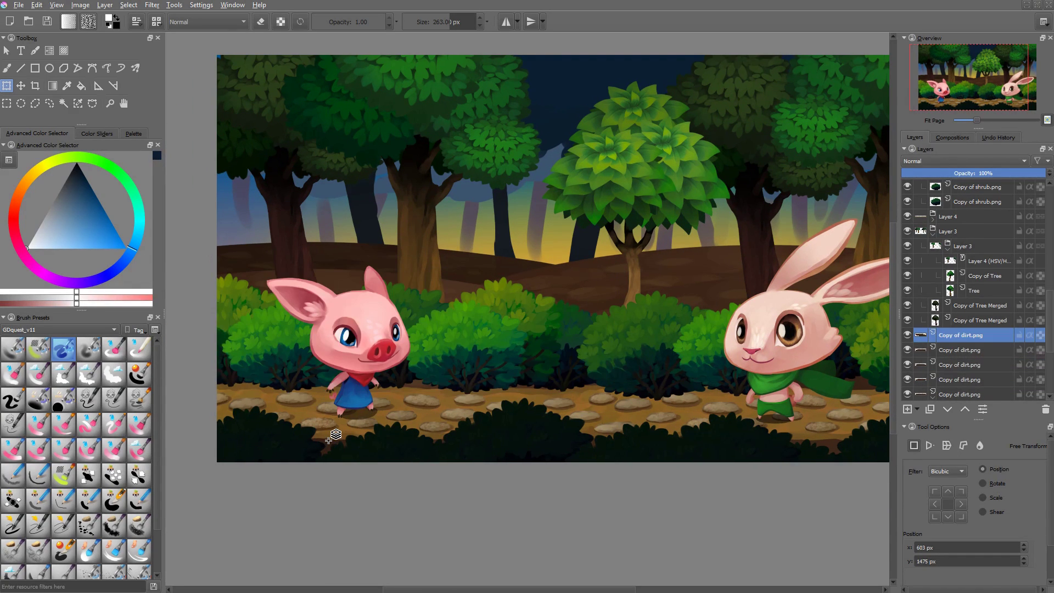